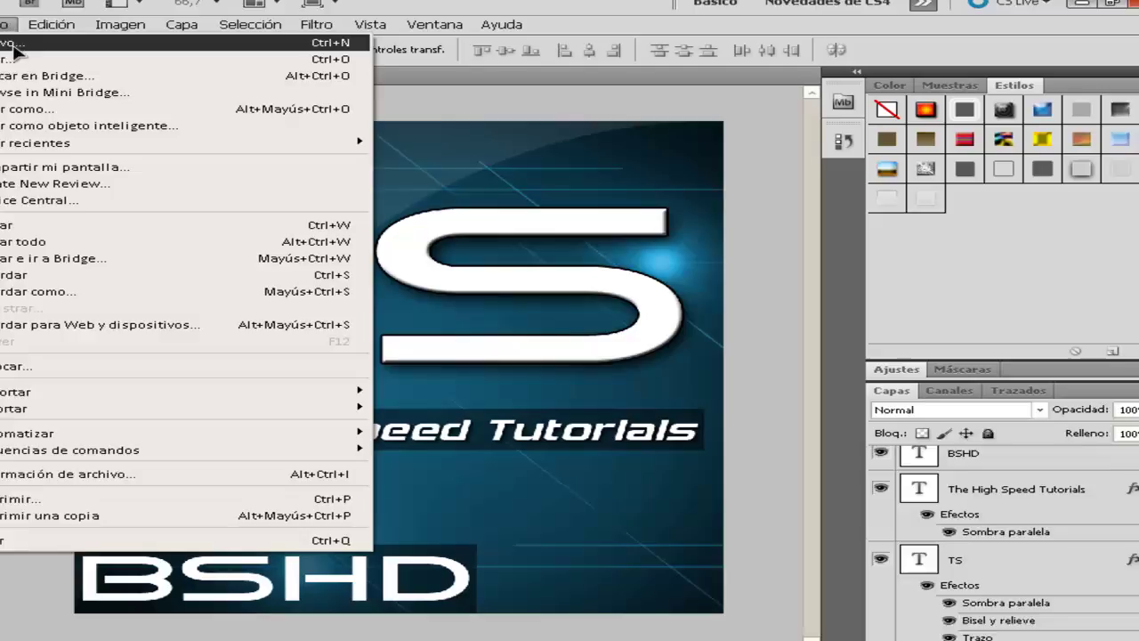
Create a new RGB document of 800 x 800 pixels at 350 pixels/inch with a transparent background
double_click(368, 255)
key("BackSpace")
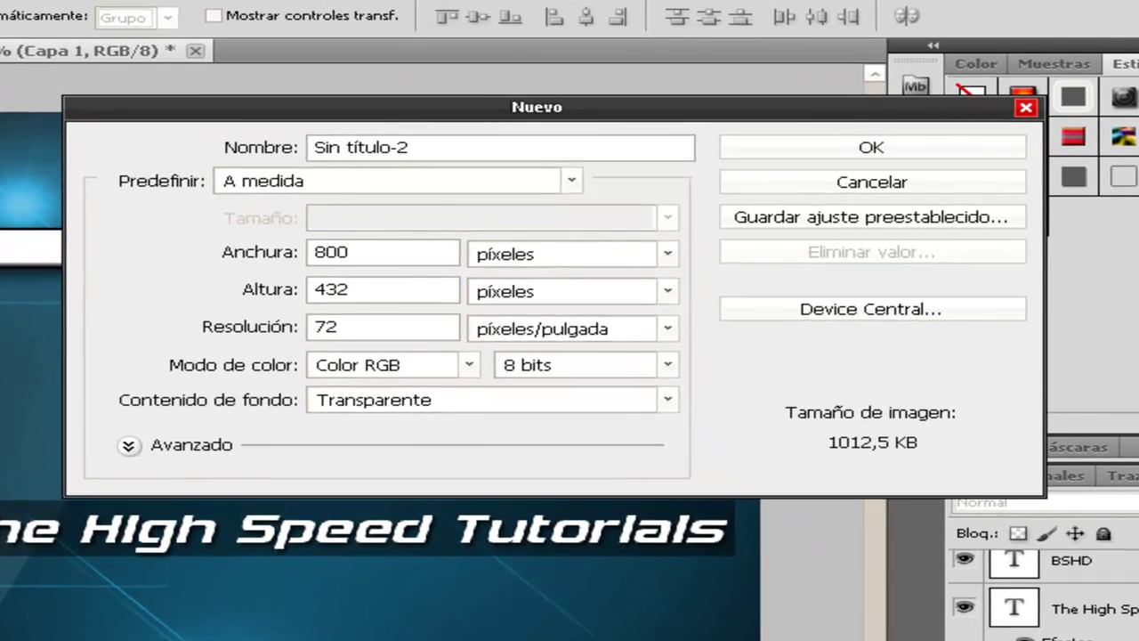
double_click(368, 291)
key("BackSpace")
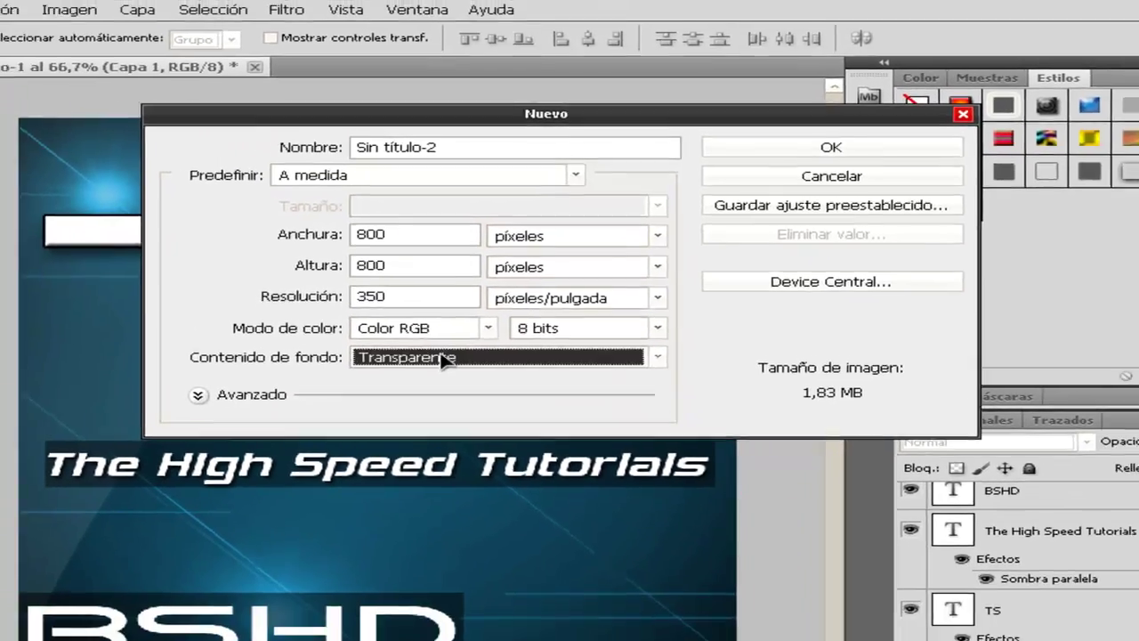
key("Return")
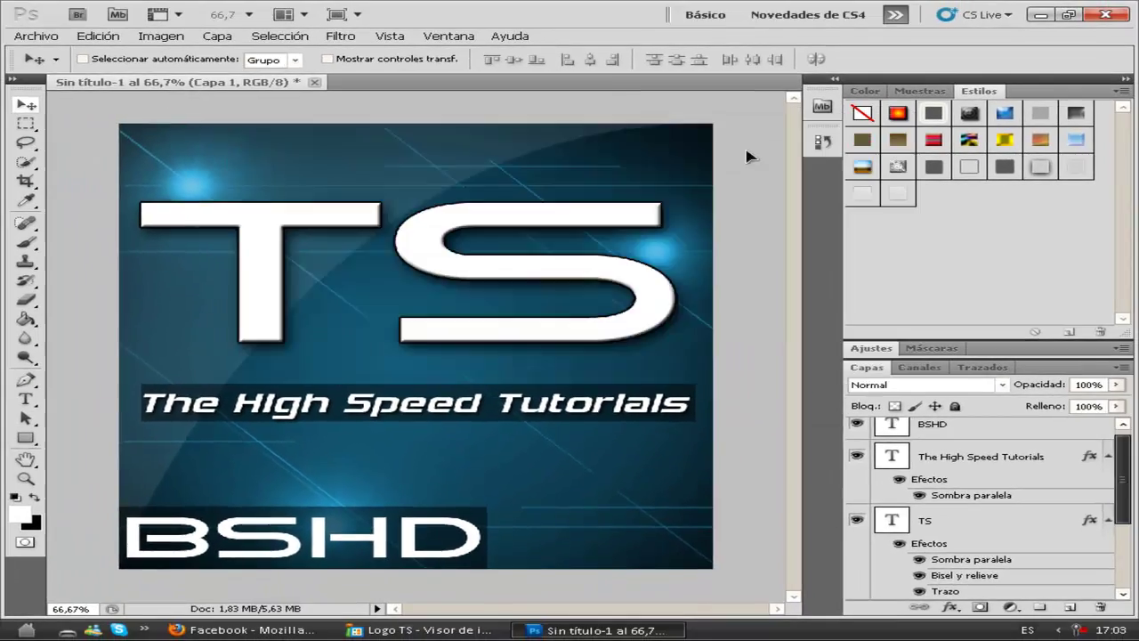
Fill the empty canvas with a radial gradient from light blue near the centre to dark blue beyond the edge
right_click(26, 320)
left_click(142, 318)
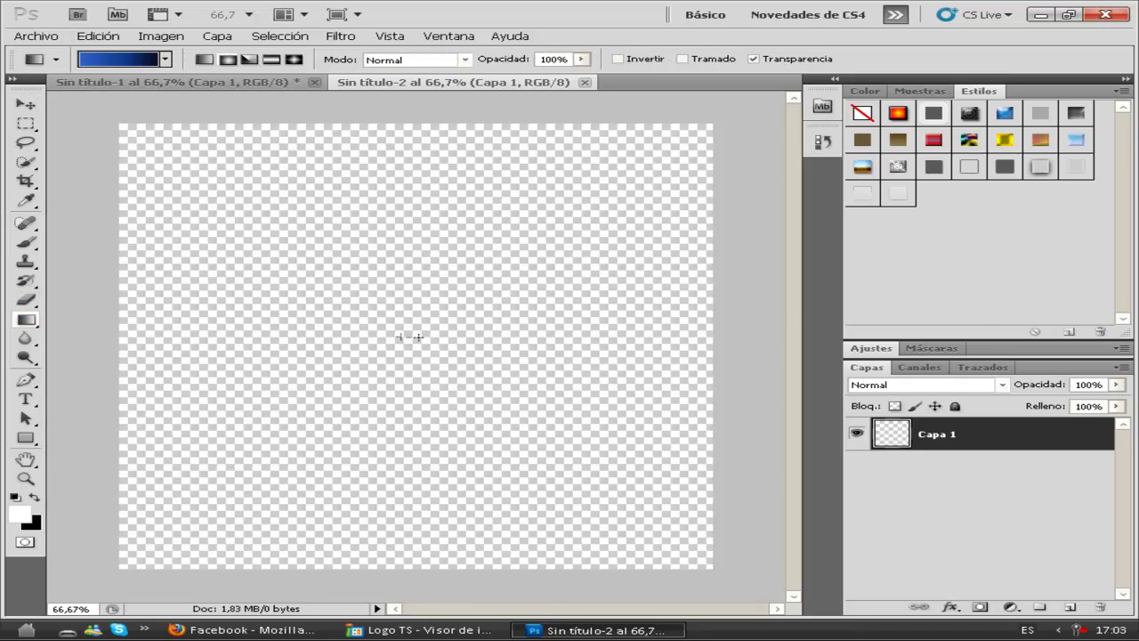
left_click_drag(418, 336, 884, 347)
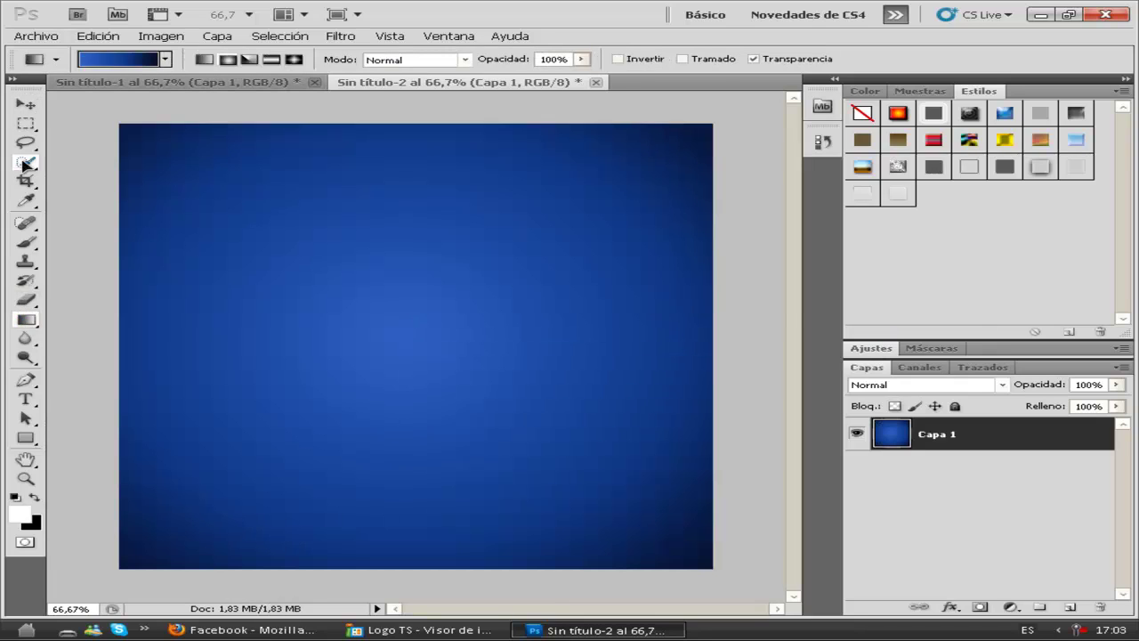
Add the horizontal text "ts" in white on the upper part of the canvas
left_click(26, 399)
left_click(303, 218)
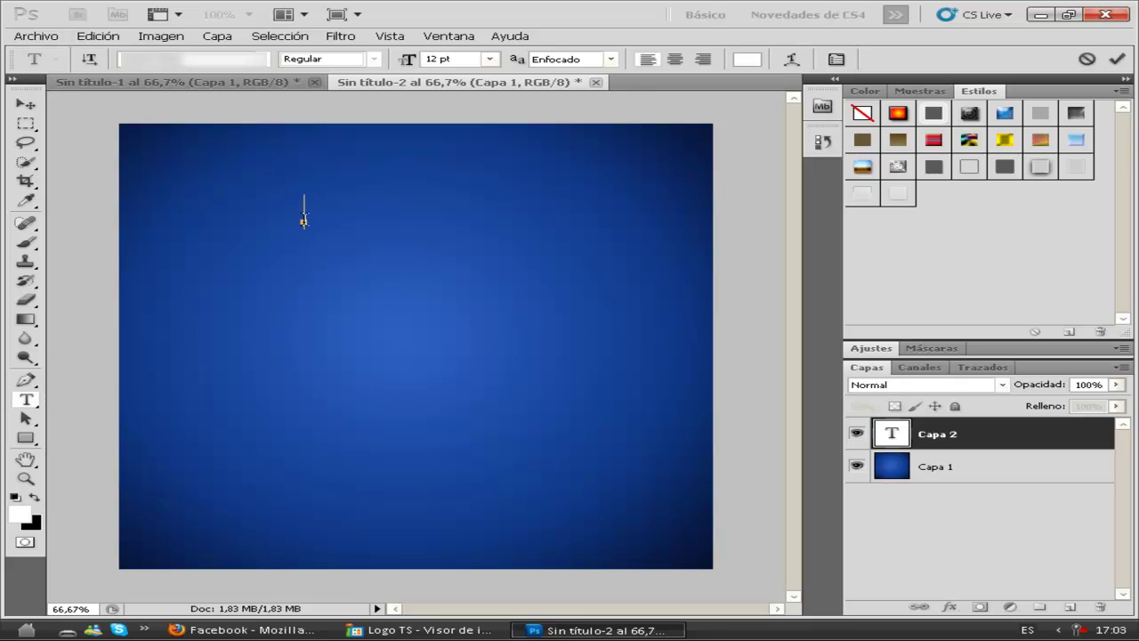
key("ctrl+Return")
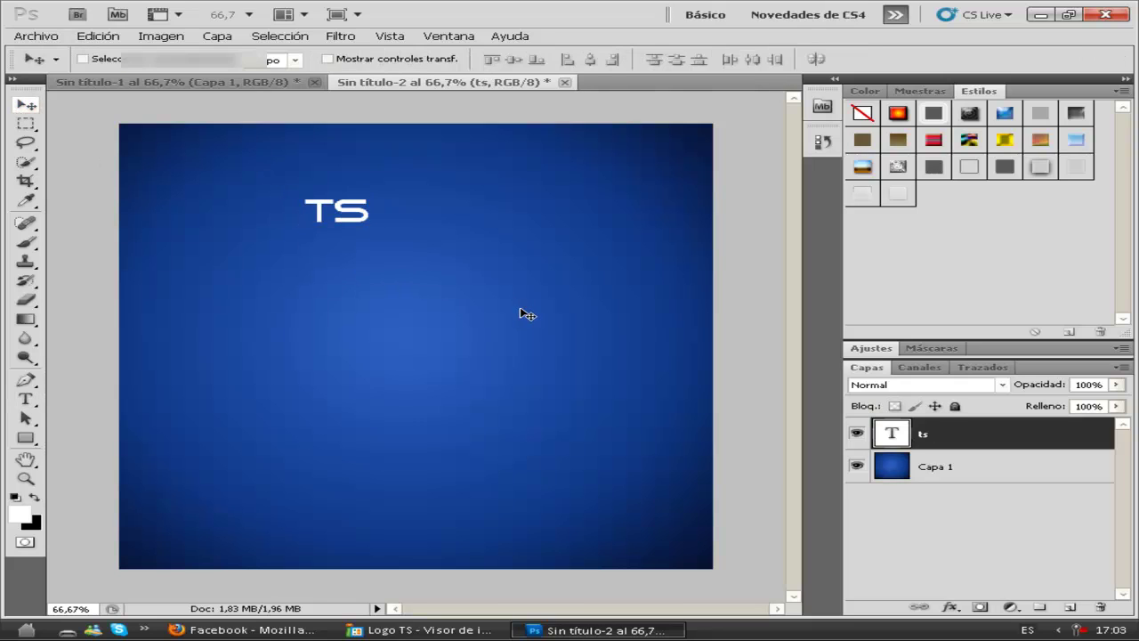
Enlarge the TS text to span most of the canvas width and centre it in the upper half
key("ctrl+t")
left_click_drag(382, 237, 977, 420)
left_click_drag(663, 372, 494, 308)
left_click_drag(135, 130, 213, 124)
left_click_drag(356, 235, 262, 243)
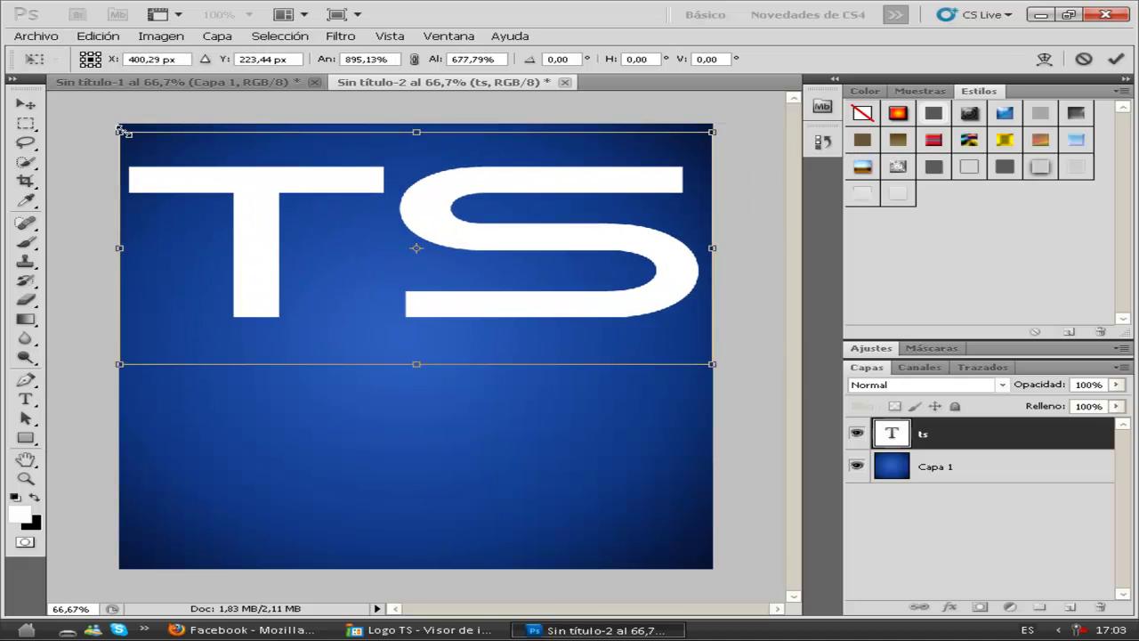
left_click_drag(120, 131, 165, 140)
left_click_drag(297, 249, 269, 241)
key("Return")
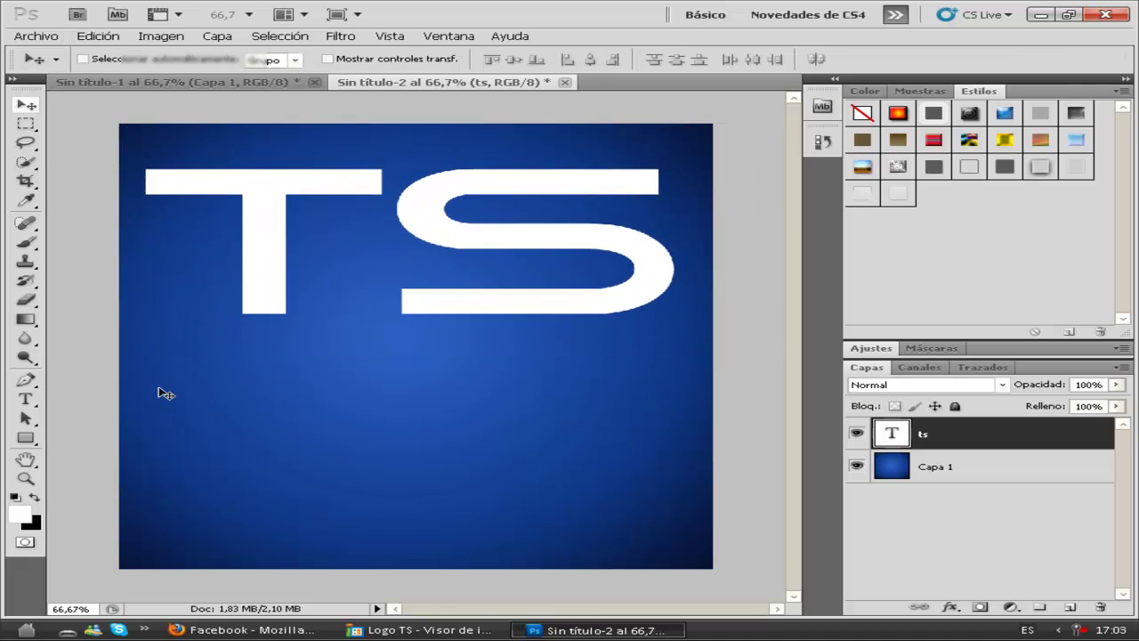
Add the horizontal text "The High Speed Tutorials" in white below the TS letters
left_click(26, 399)
left_click(71, 399)
left_click(201, 392)
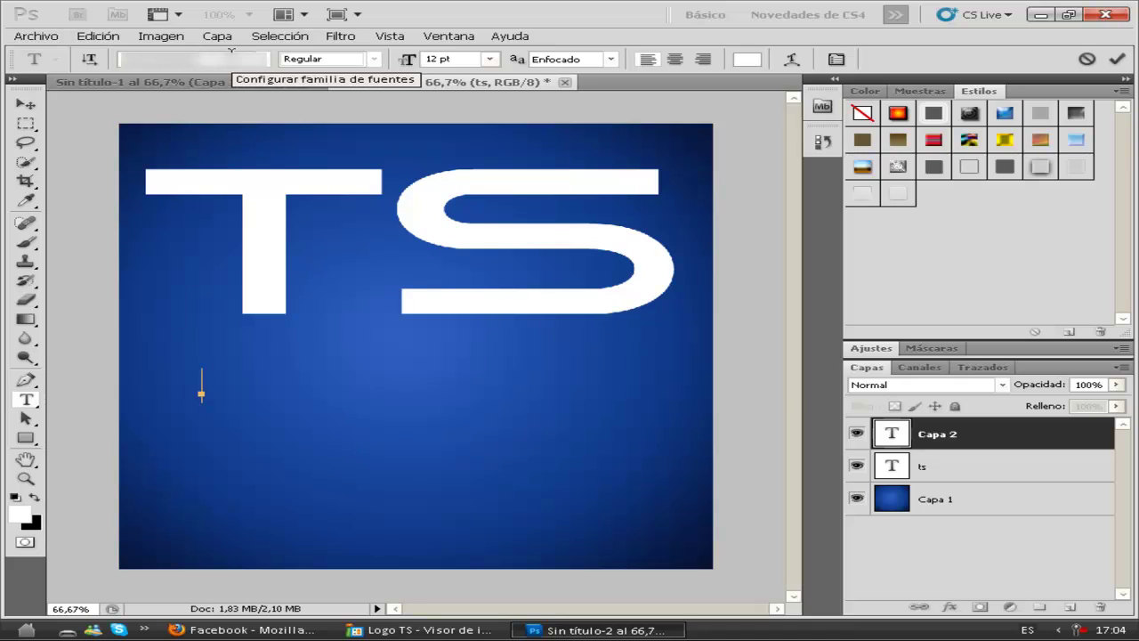
type("The High Speed Tutorials")
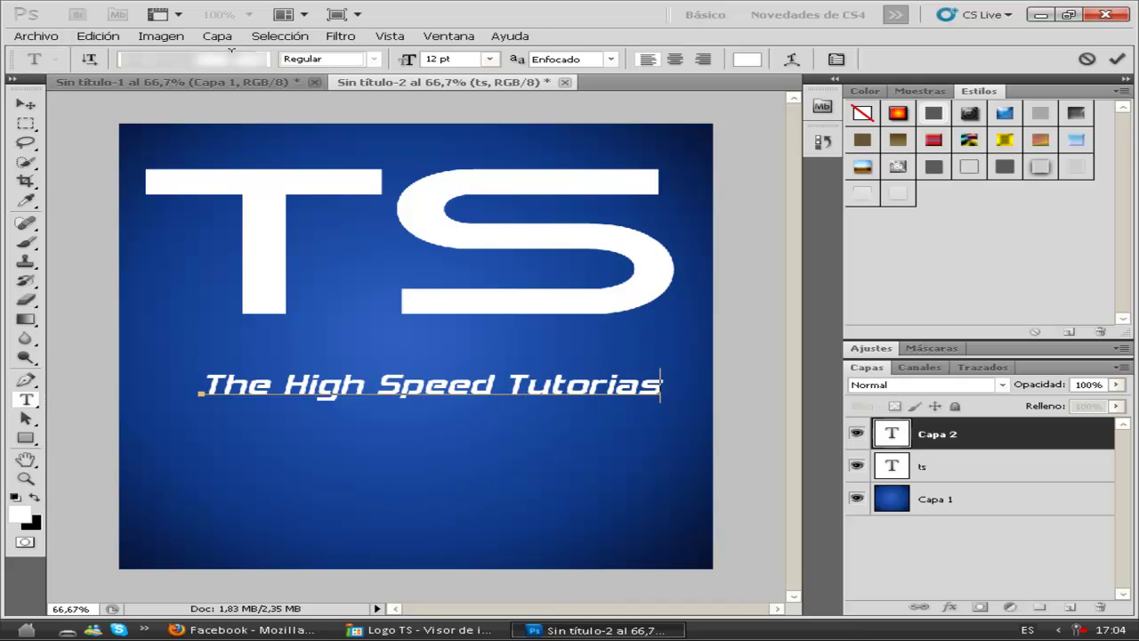
Scale the tagline text to about 118% width and 127% height and centre it beneath the TS letters
left_click(38, 104)
left_click_drag(414, 384, 392, 389)
key("ctrl+t")
left_click_drag(638, 402, 588, 391)
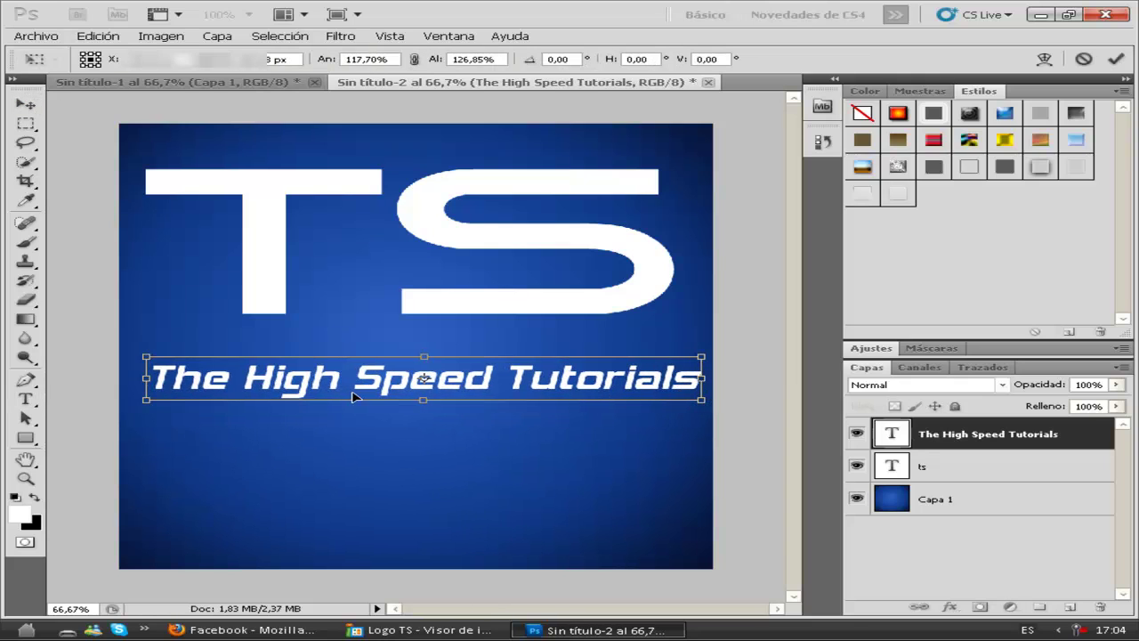
key("Return")
Add the horizontal text "BSHD" in white below the tagline
left_click(27, 382)
left_click(26, 399)
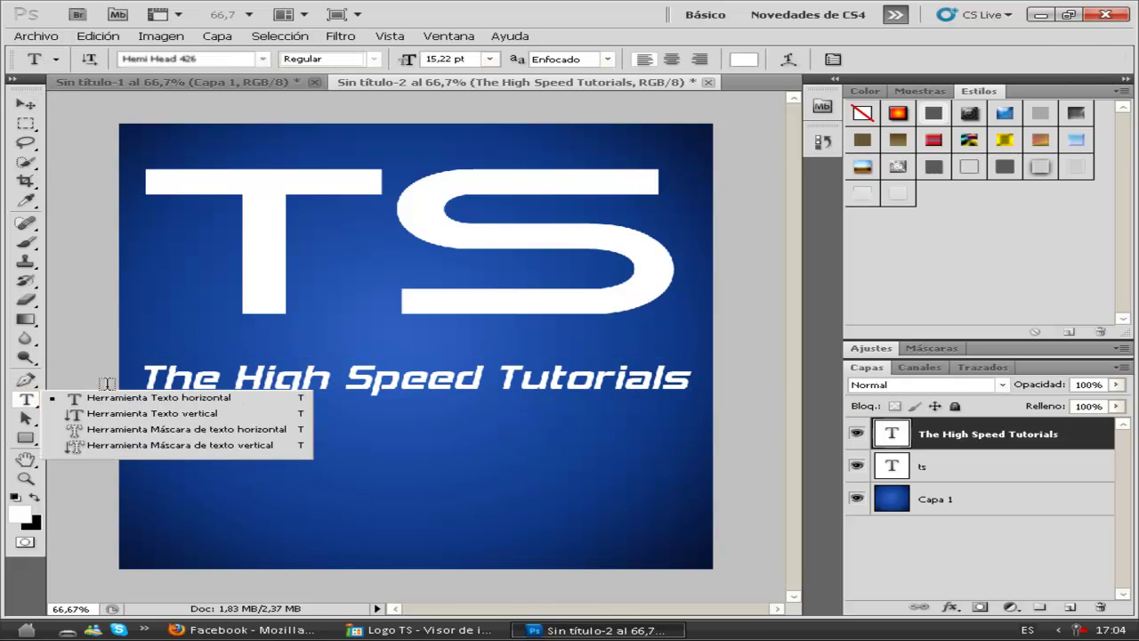
left_click(181, 456)
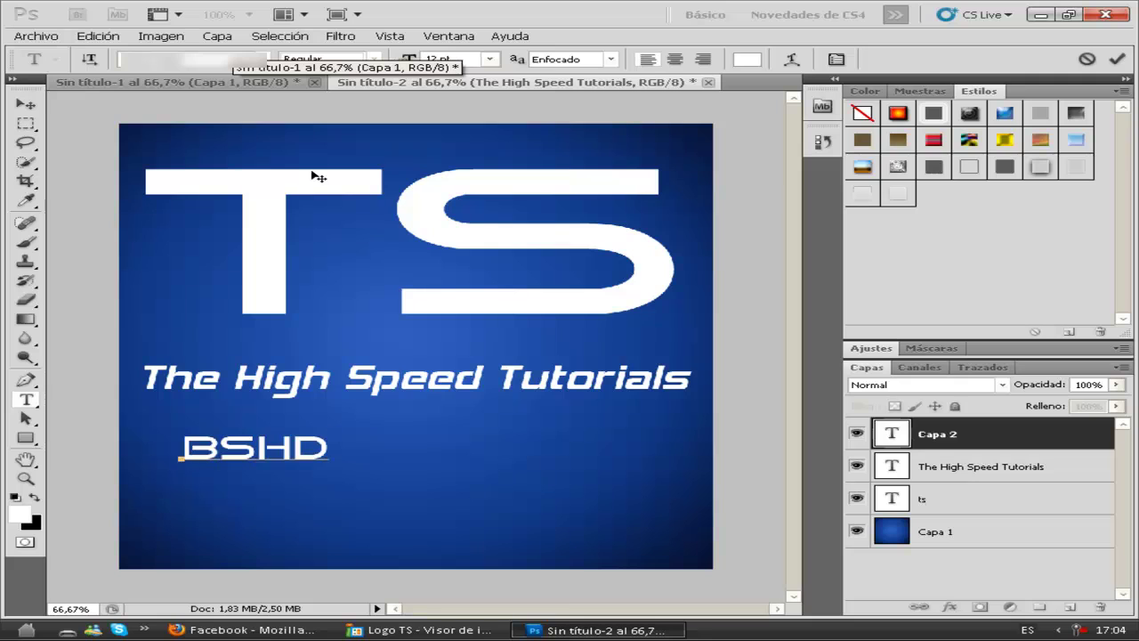
left_click(25, 105)
Enlarge the BSHD text and move it into the lower-left corner of the canvas
key("ctrl+t")
left_click_drag(326, 464, 512, 485)
left_click_drag(376, 460, 313, 534)
key("Return")
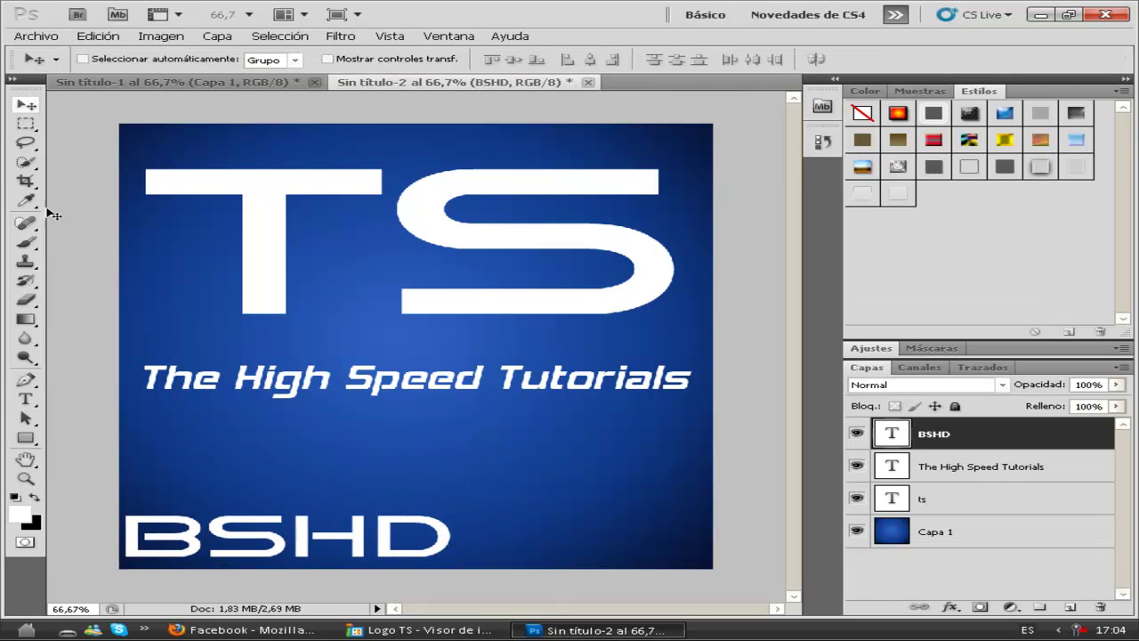
Draw white rectangles behind the tagline and BSHD texts, stacked directly above the ts layer
right_click(953, 500)
left_click(949, 579)
right_click(25, 436)
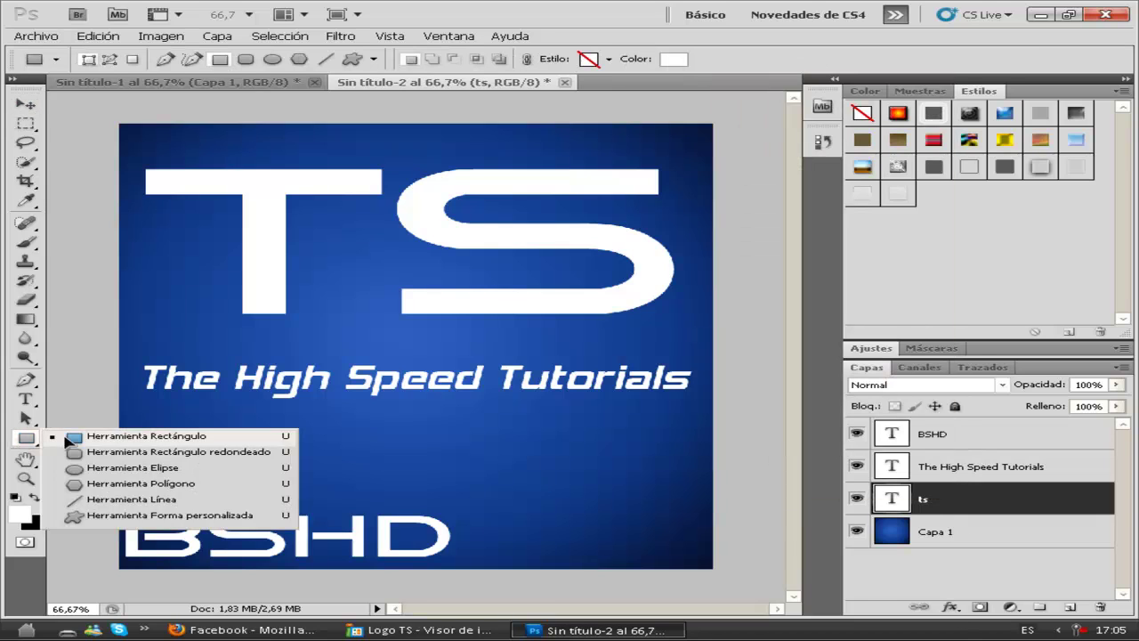
left_click(107, 434)
left_click_drag(138, 357, 696, 400)
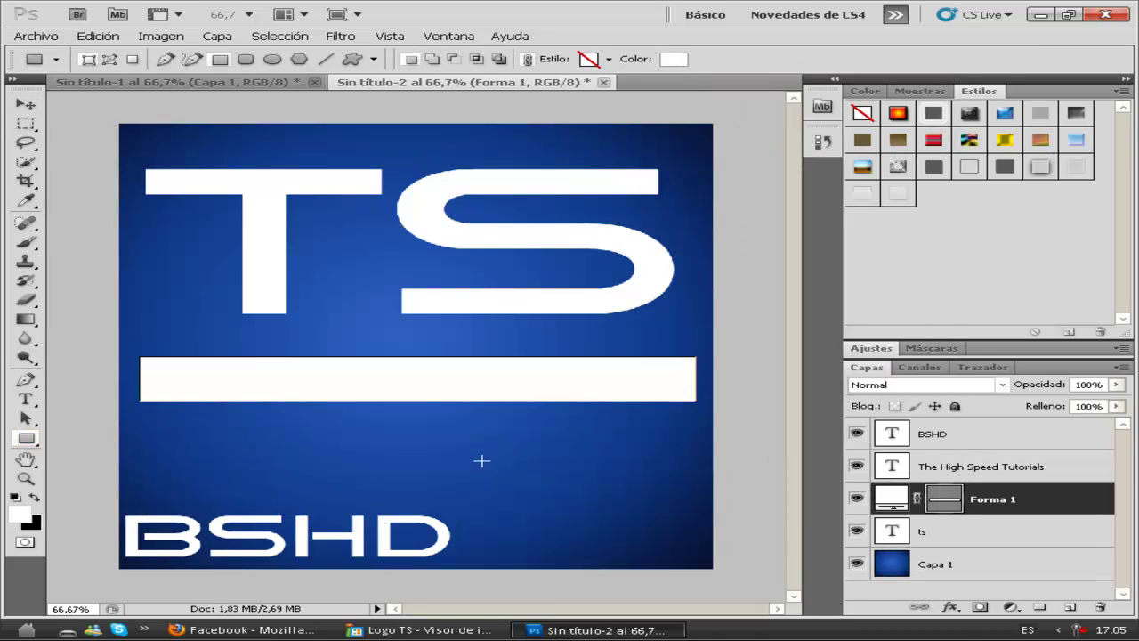
left_click_drag(261, 589, 114, 579)
left_click(25, 104)
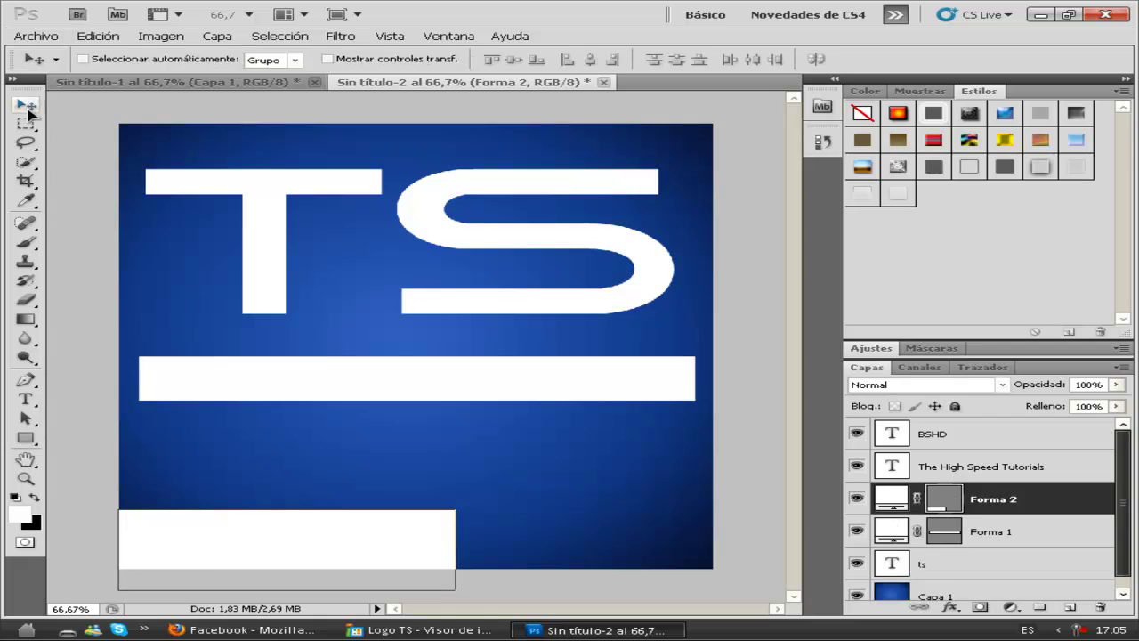
Rasterize the two white rectangle shape layers, Forma 1 and Forma 2
right_click(972, 531)
left_click(892, 305)
right_click(969, 499)
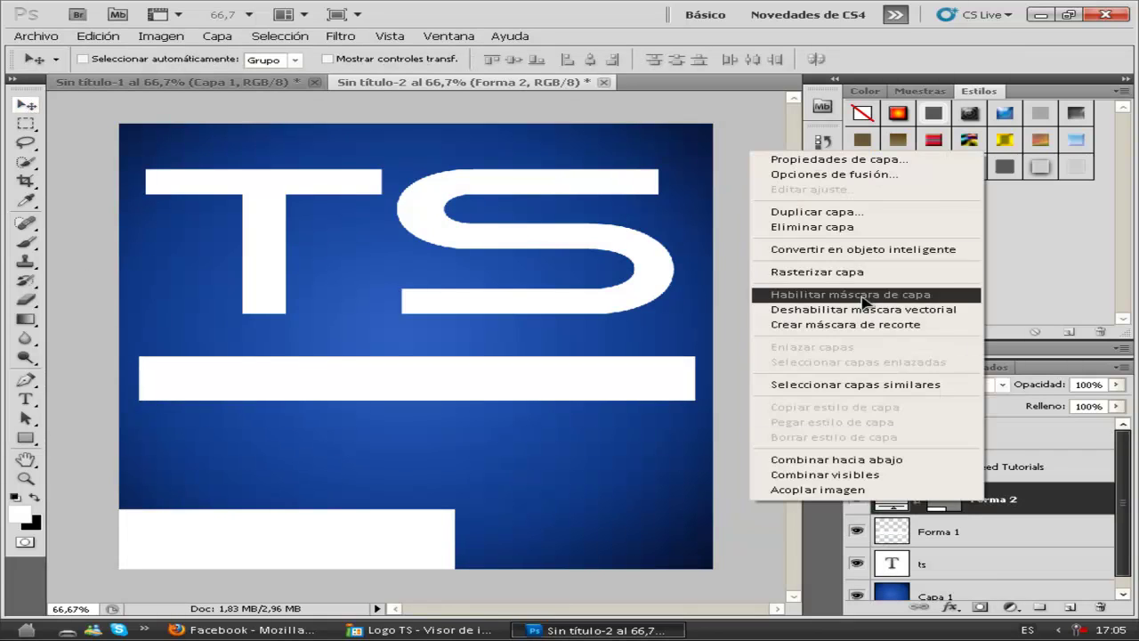
left_click(889, 267)
Apply a black Color Overlay layer style to the rectangle behind the tagline
right_click(992, 534)
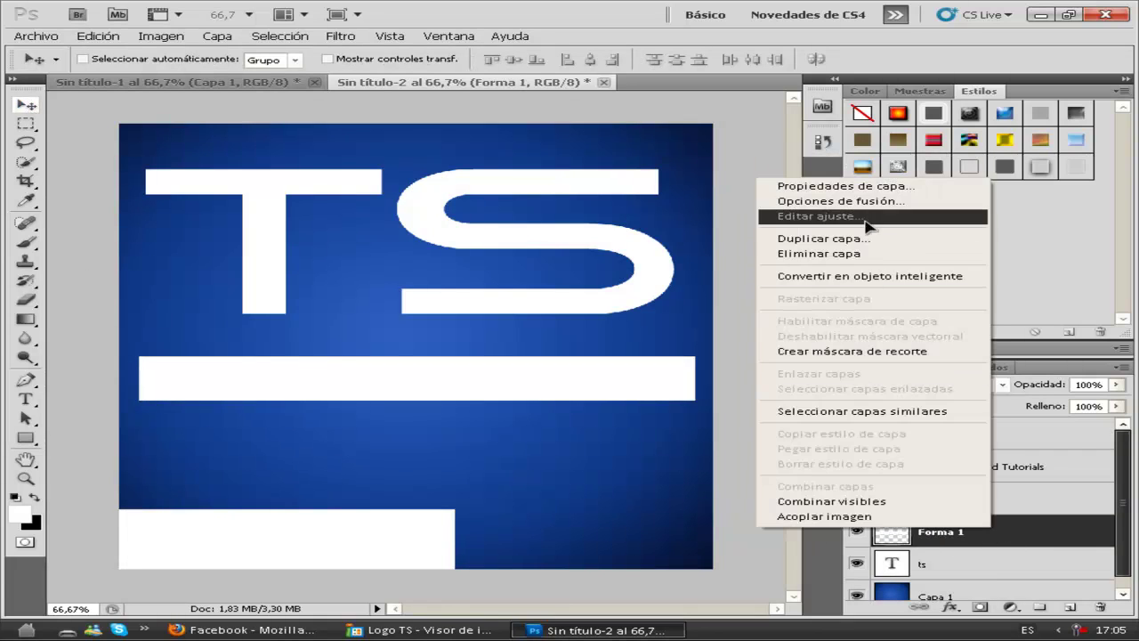
left_click(826, 201)
left_click(533, 522)
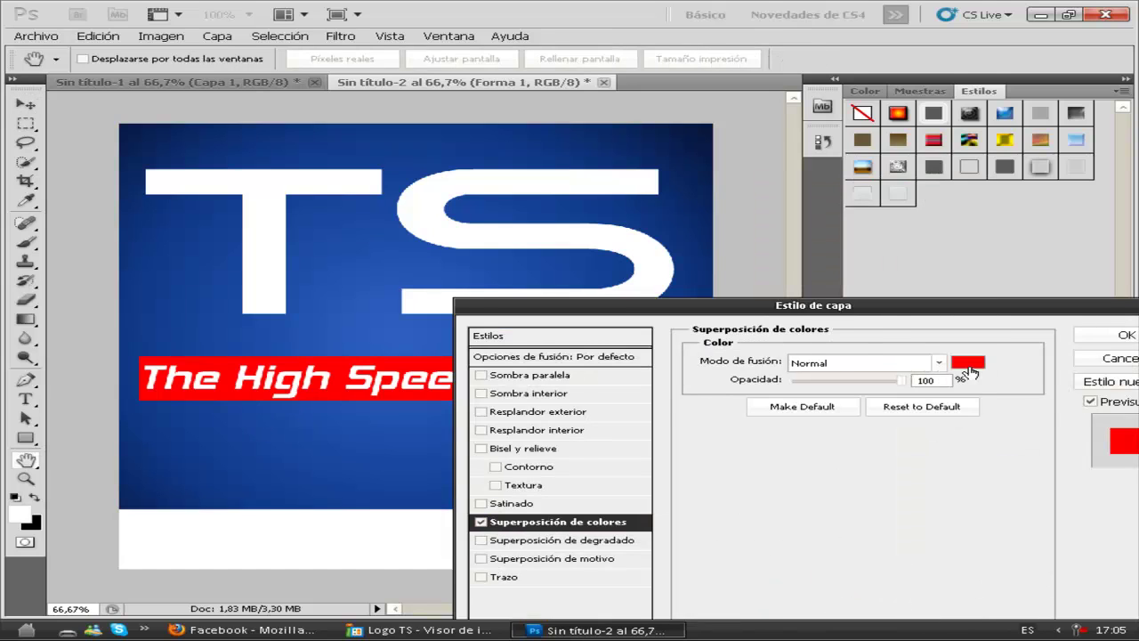
left_click(961, 362)
left_click(770, 356)
left_click_drag(764, 353, 811, 331)
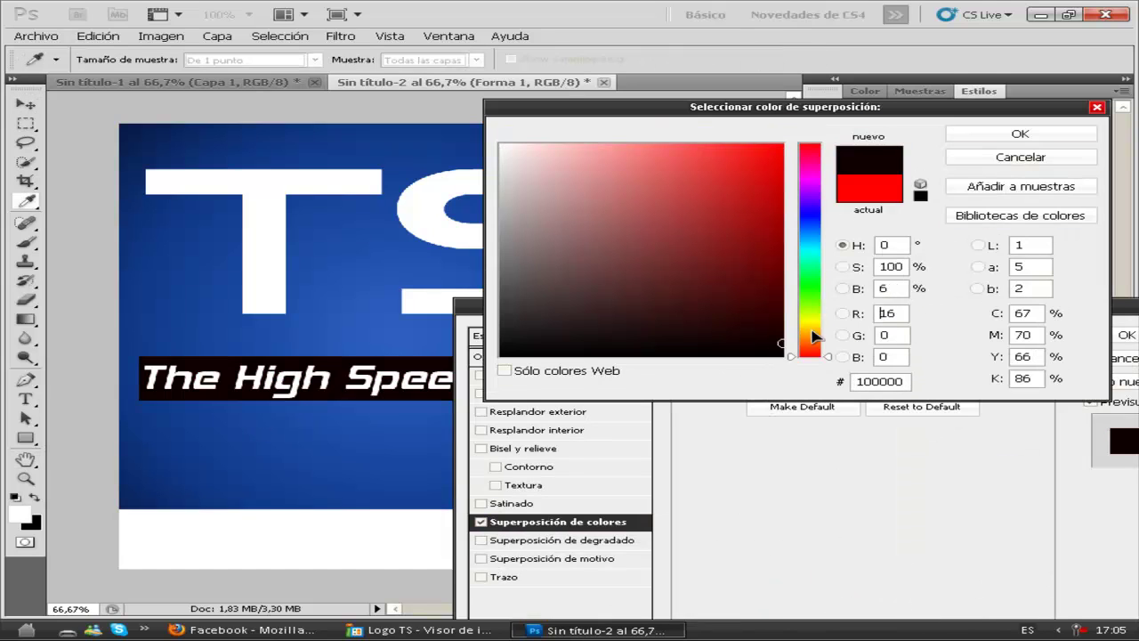
left_click(1043, 137)
left_click(1126, 336)
Apply a black Color Overlay layer style to the rectangle behind the BSHD text
right_click(952, 492)
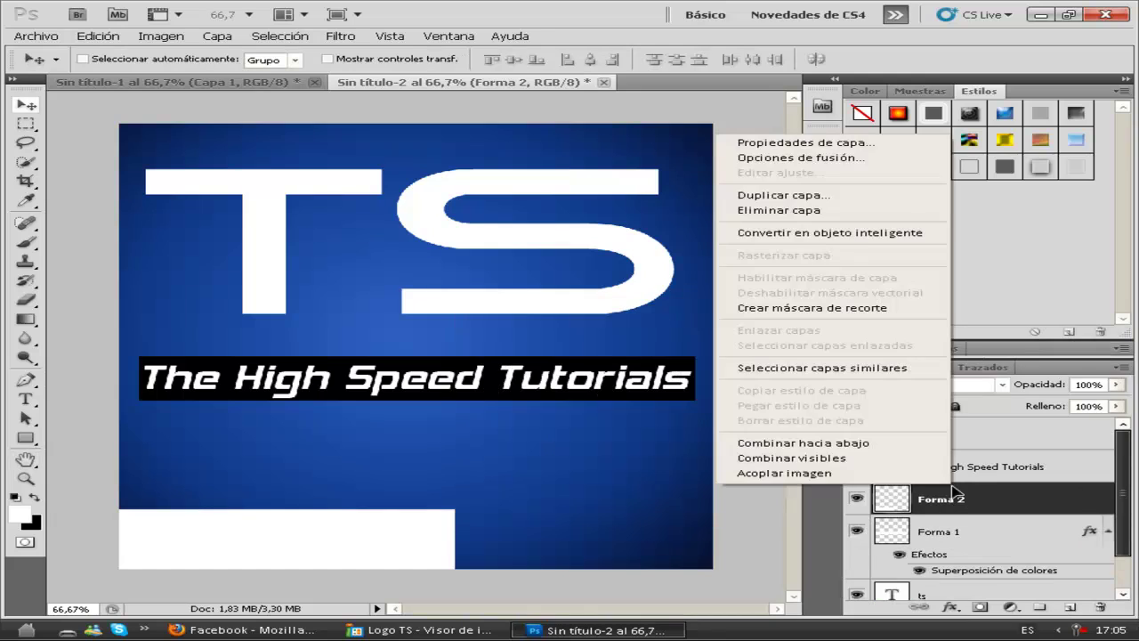
left_click(801, 158)
left_click(481, 523)
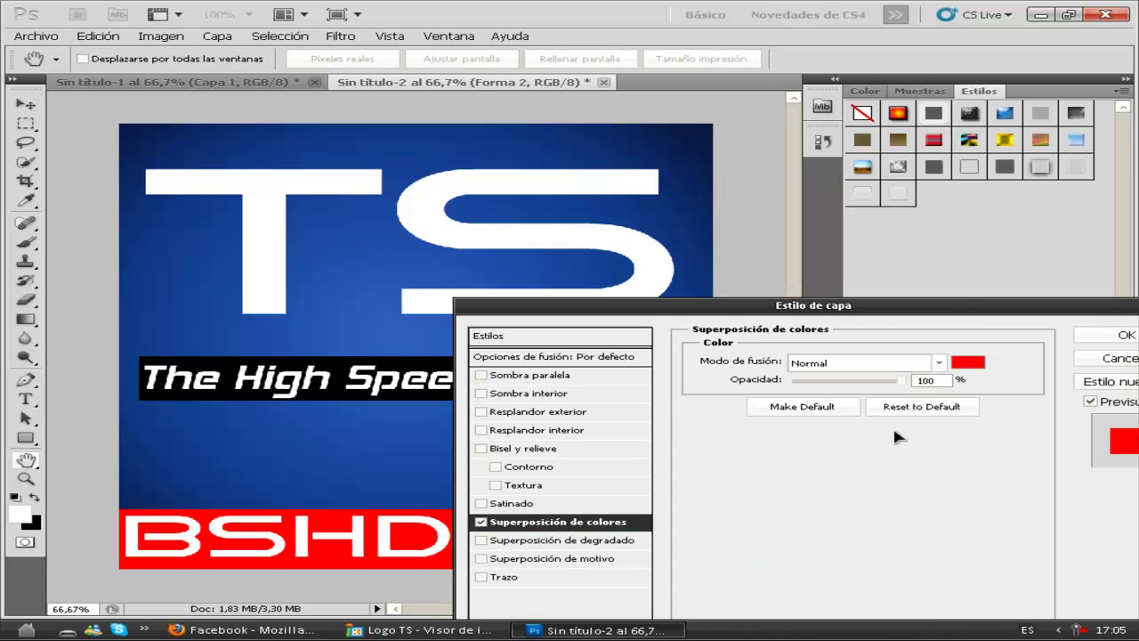
left_click(968, 362)
left_click_drag(667, 304, 788, 363)
left_click(990, 142)
left_click(1127, 334)
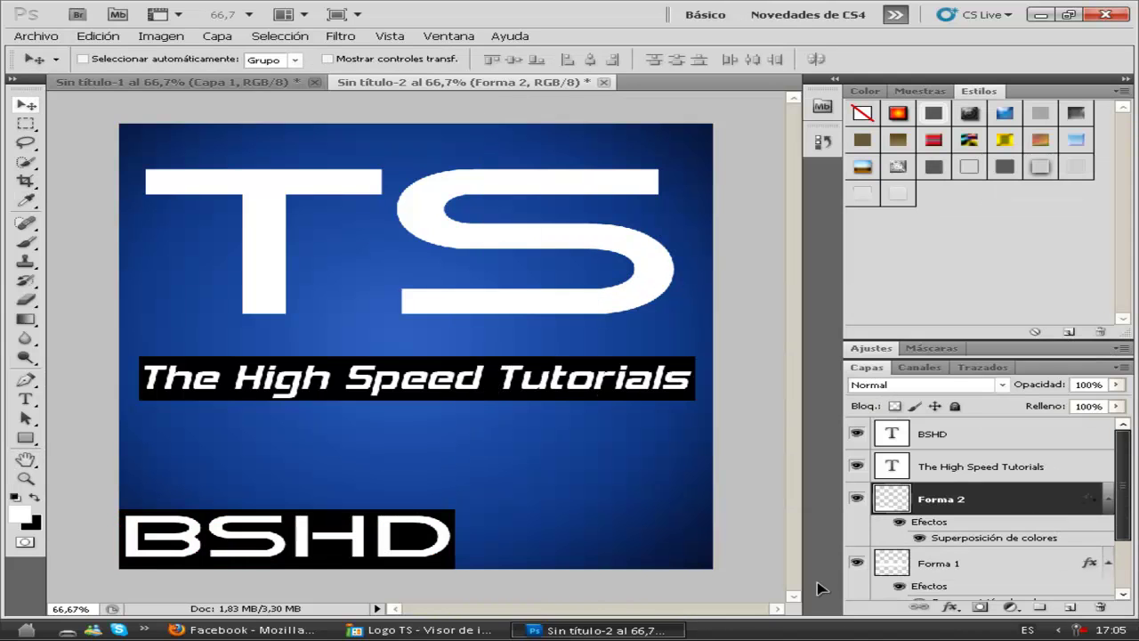
Try a 50% fill on the tagline's rectangle layer and delete both rectangle layers
left_click(1107, 500)
left_click(1108, 532)
left_click(1081, 531)
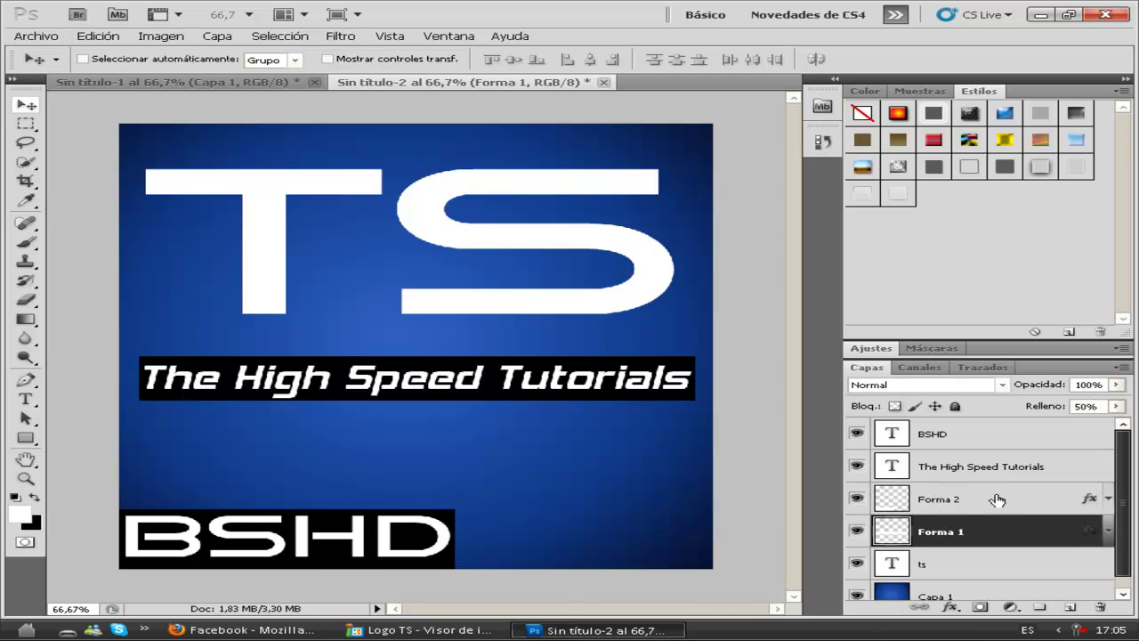
key("Delete")
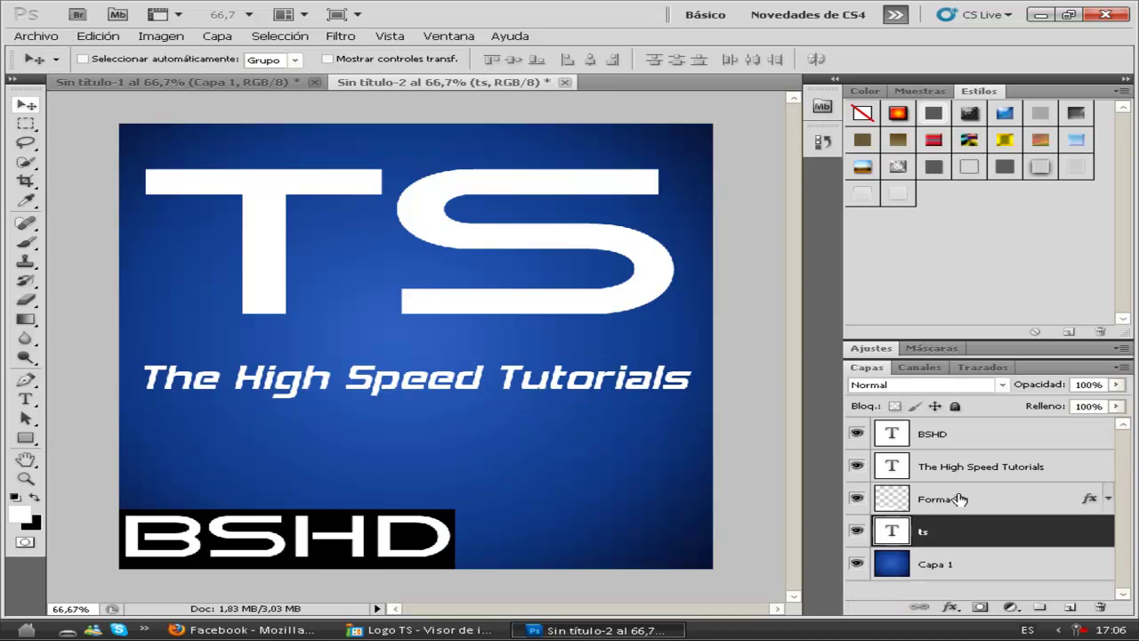
key("Delete")
Draw a black rectangle behind the BSHD text, above the ts layer, and rasterize its shape layer
right_click(40, 434)
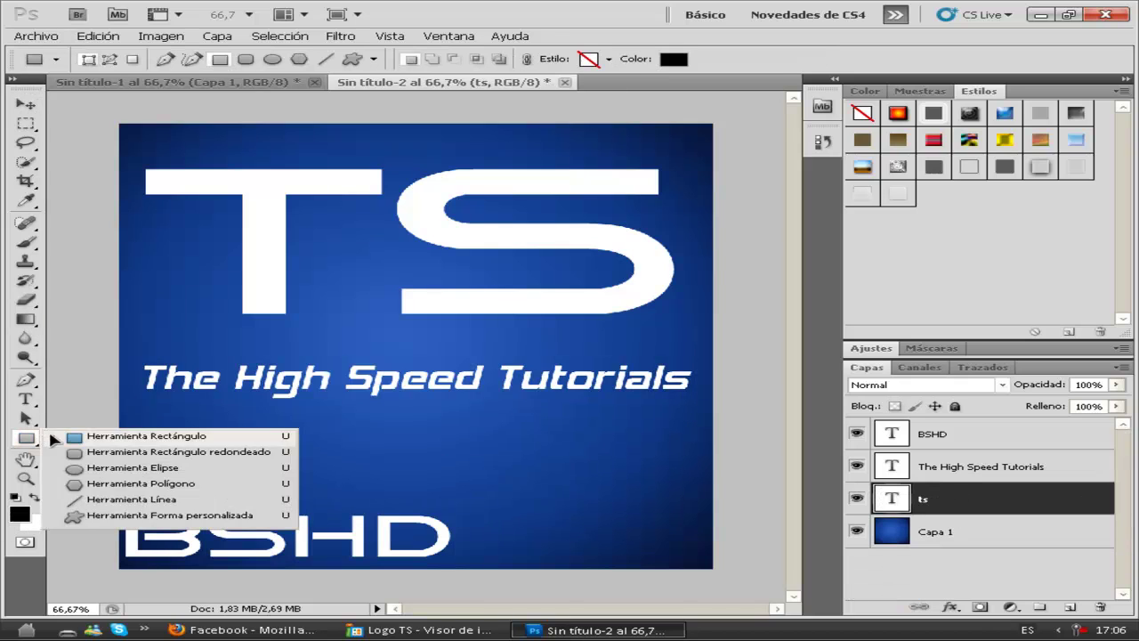
left_click(89, 437)
left_click_drag(290, 574, 118, 575)
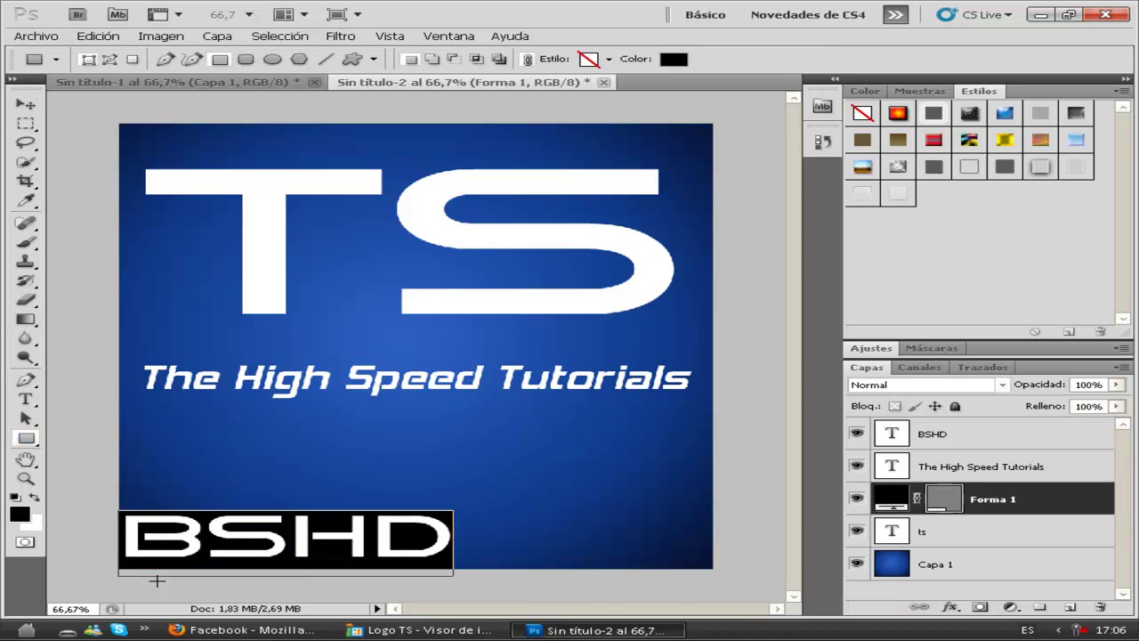
right_click(1027, 514)
left_click(889, 274)
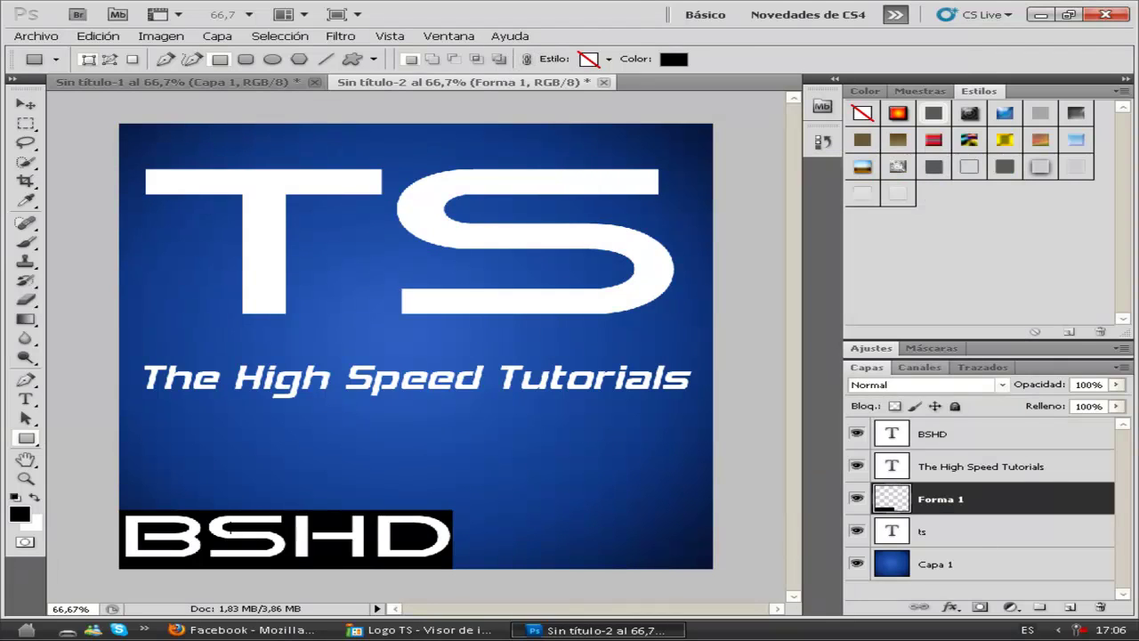
Draw a black rectangle behind the tagline text and rasterize its shape layer
left_click_drag(247, 418, 694, 401)
right_click(976, 497)
left_click(876, 266)
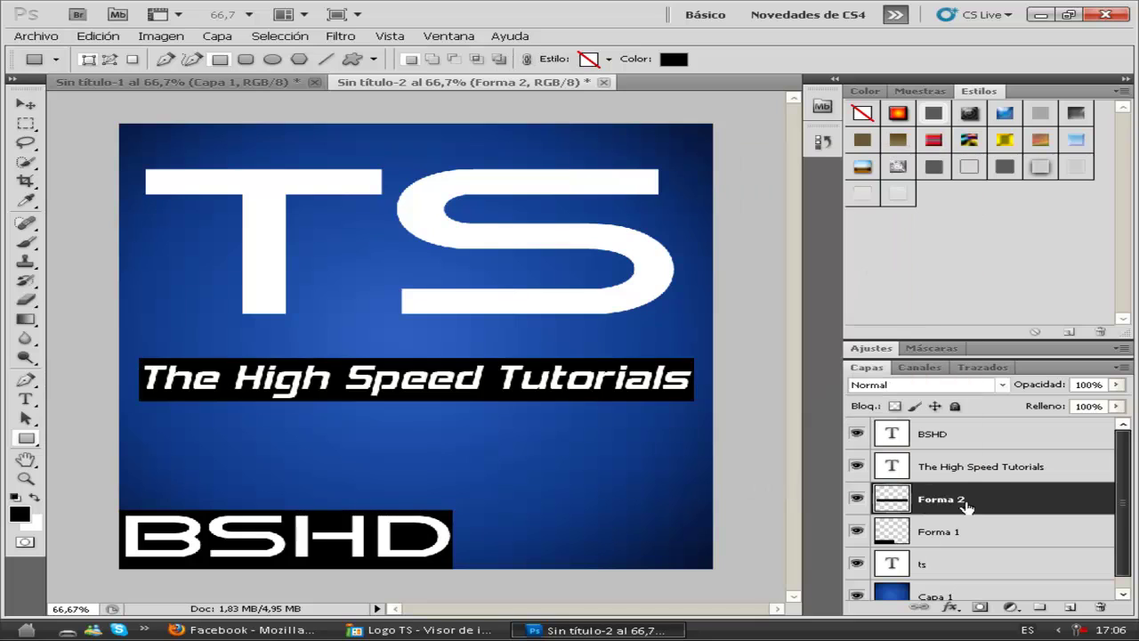
Set the fill of the BSHD rectangle layer, Forma 1, to 50%
left_click(972, 530)
left_click(1094, 405)
key("BackSpace")
key("BackSpace")
key("BackSpace")
type("50")
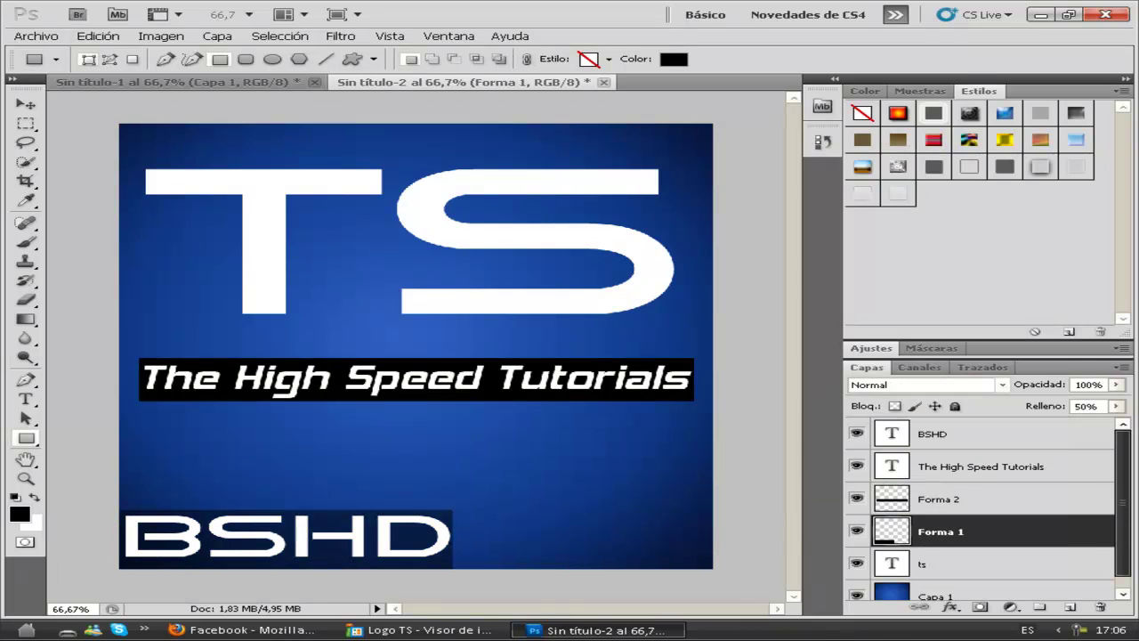
Set the fill of the tagline rectangle layer, Forma 2, to 50%
left_click(985, 505)
double_click(1087, 405)
type("5")
type("50")
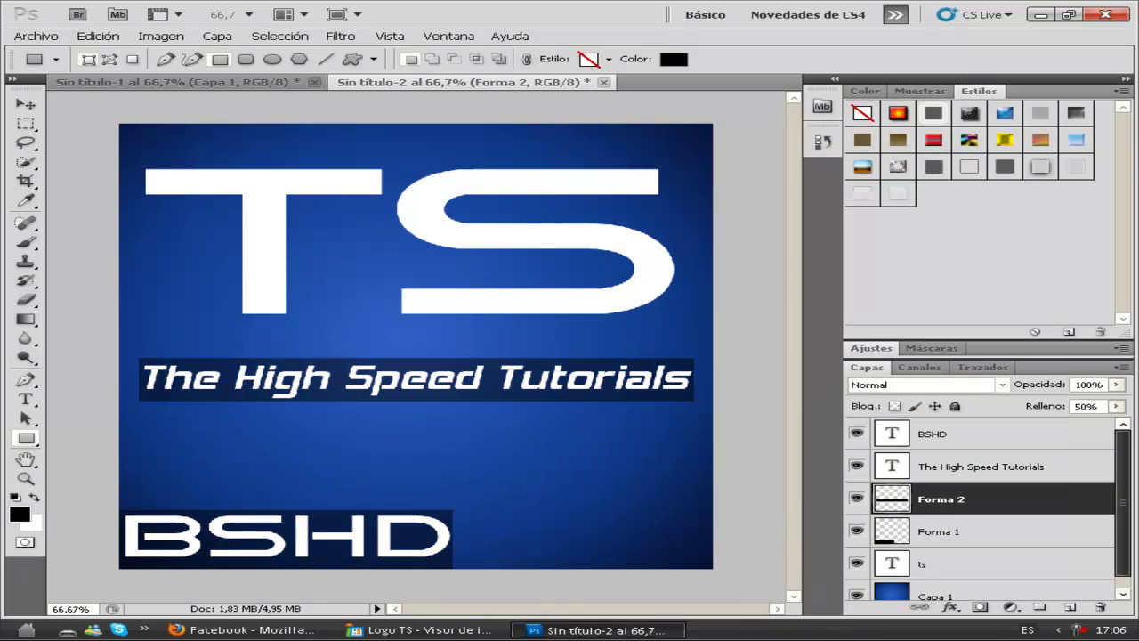
Add a film-lens (Objetivo fijo de película) Lens Flare with 109% brightness to the lower right of the Capa 1 background
scroll(1009, 559, "down", 1)
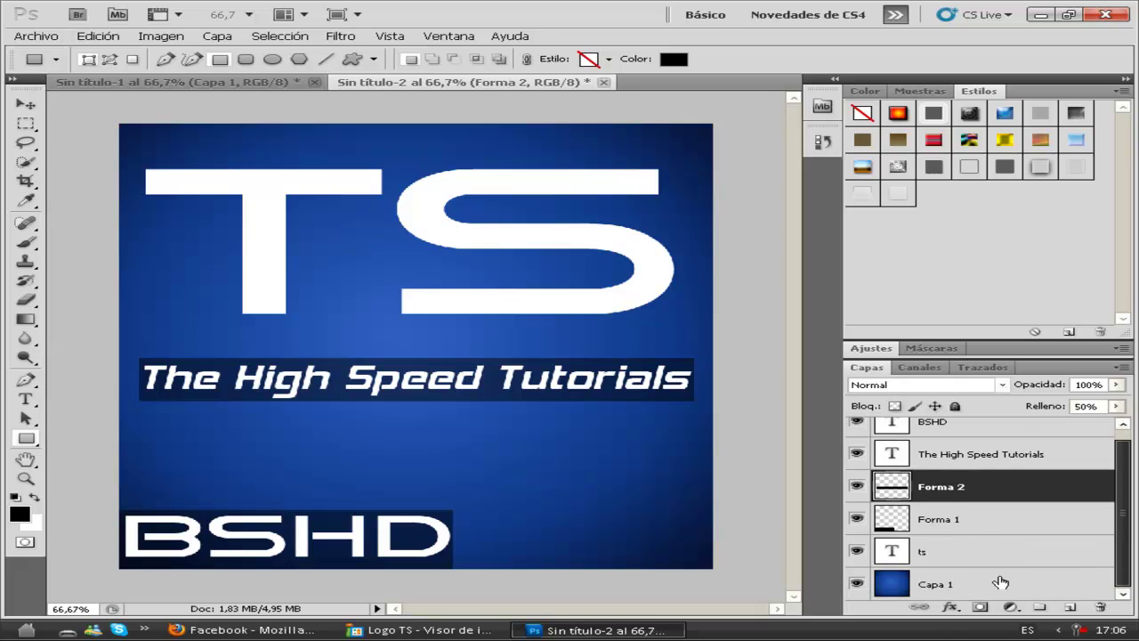
left_click(988, 583)
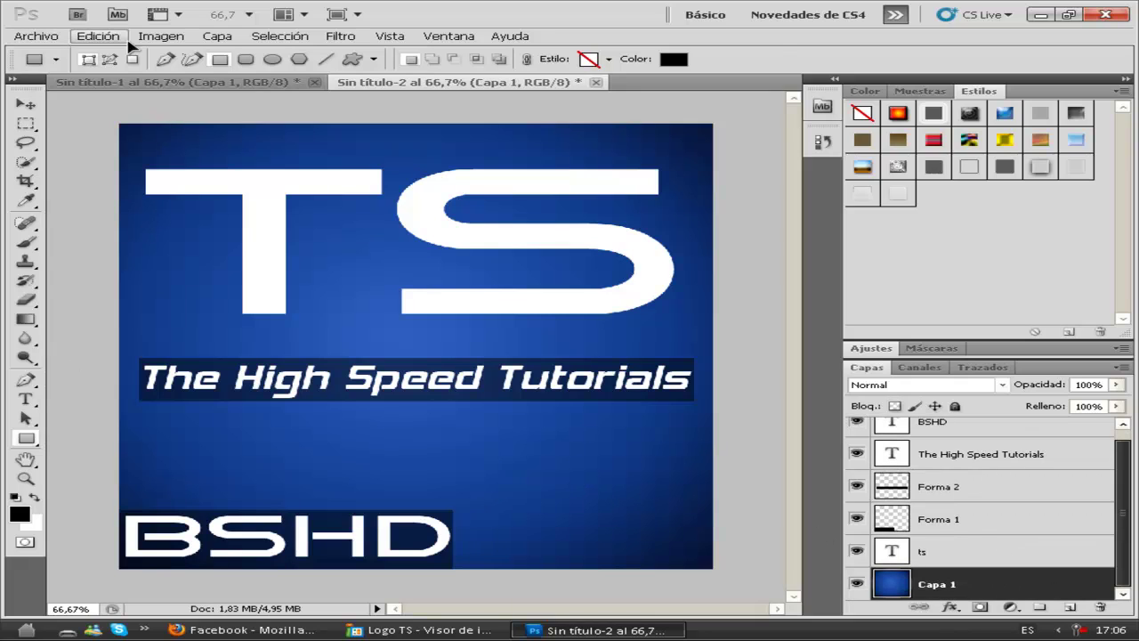
key("v")
left_click(347, 38)
mouse_move(427, 254)
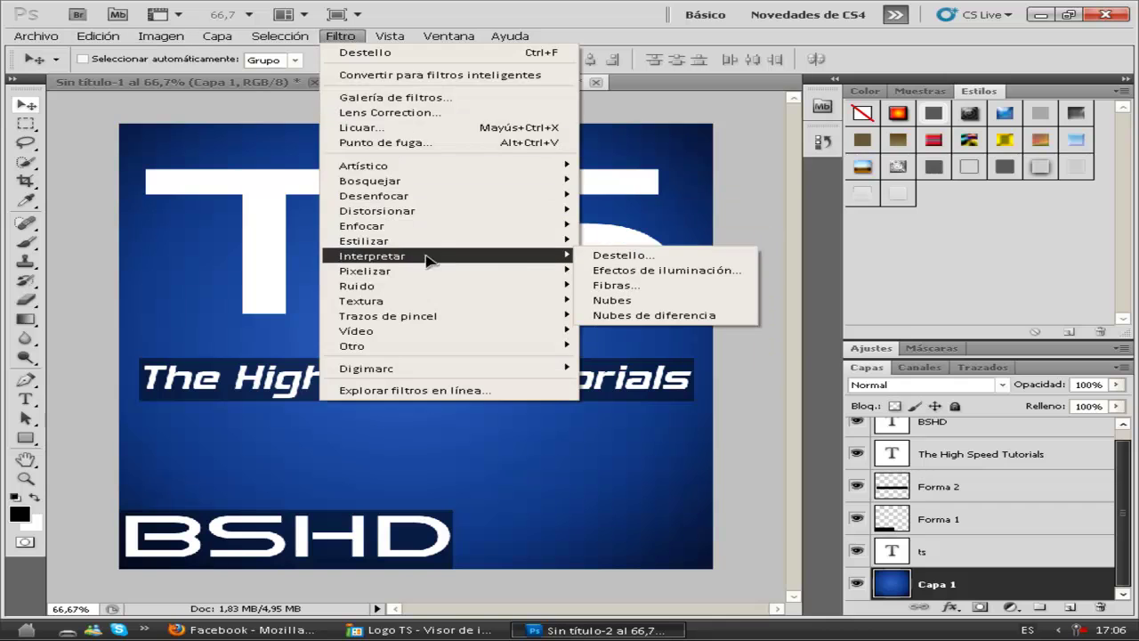
left_click(603, 253)
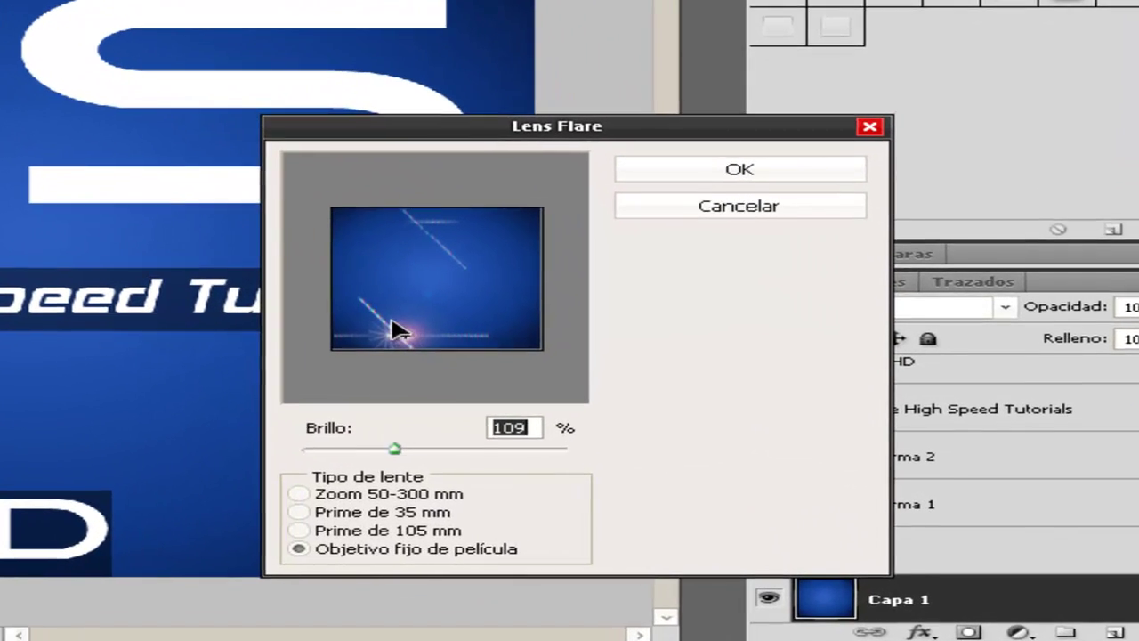
left_click(622, 375)
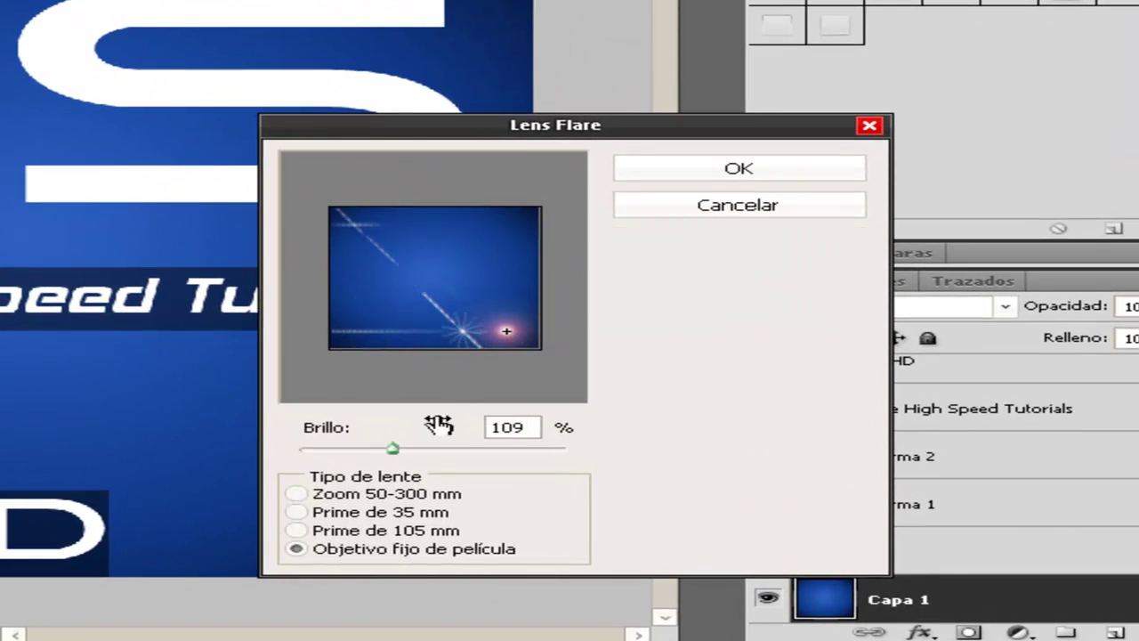
left_click(674, 176)
Add a second 109% film-lens Lens Flare to Capa 1, near the upper right above the S
left_click(340, 36)
mouse_move(435, 170)
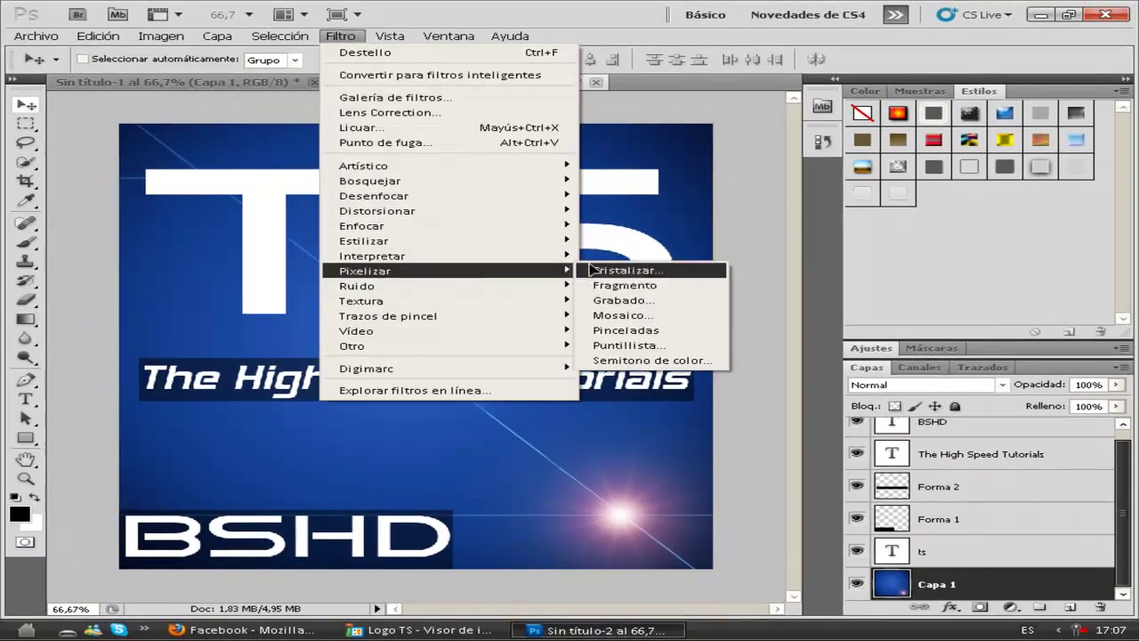
mouse_move(427, 256)
left_click(605, 255)
left_click(584, 329)
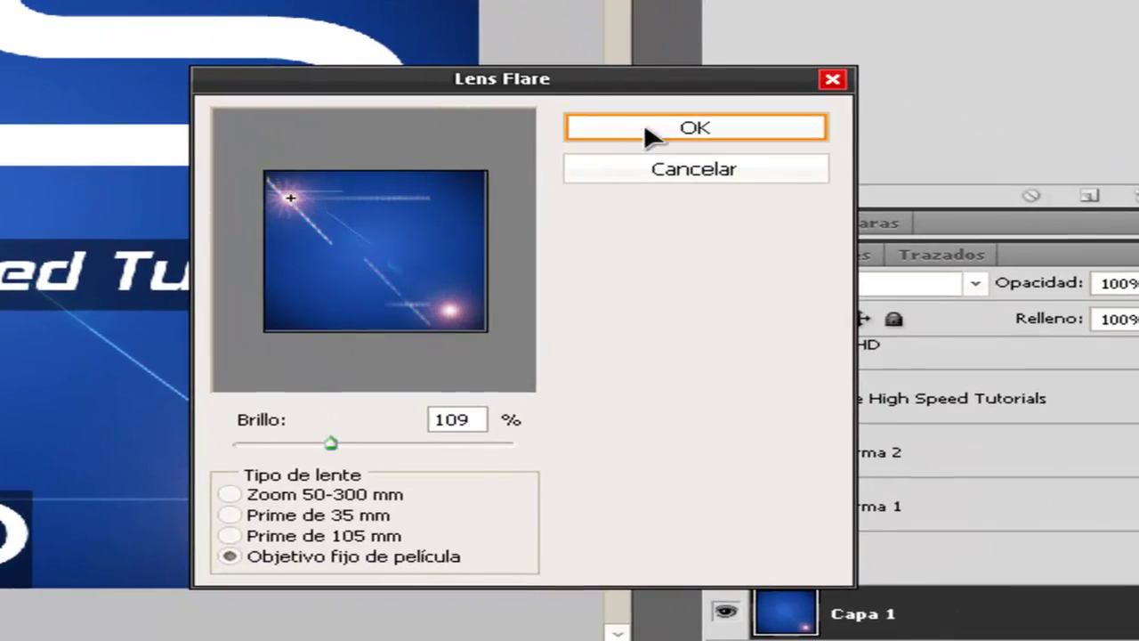
mouse_move(456, 188)
left_mouse_down()
mouse_move(414, 187)
mouse_move(445, 185)
left_mouse_up()
left_click(644, 129)
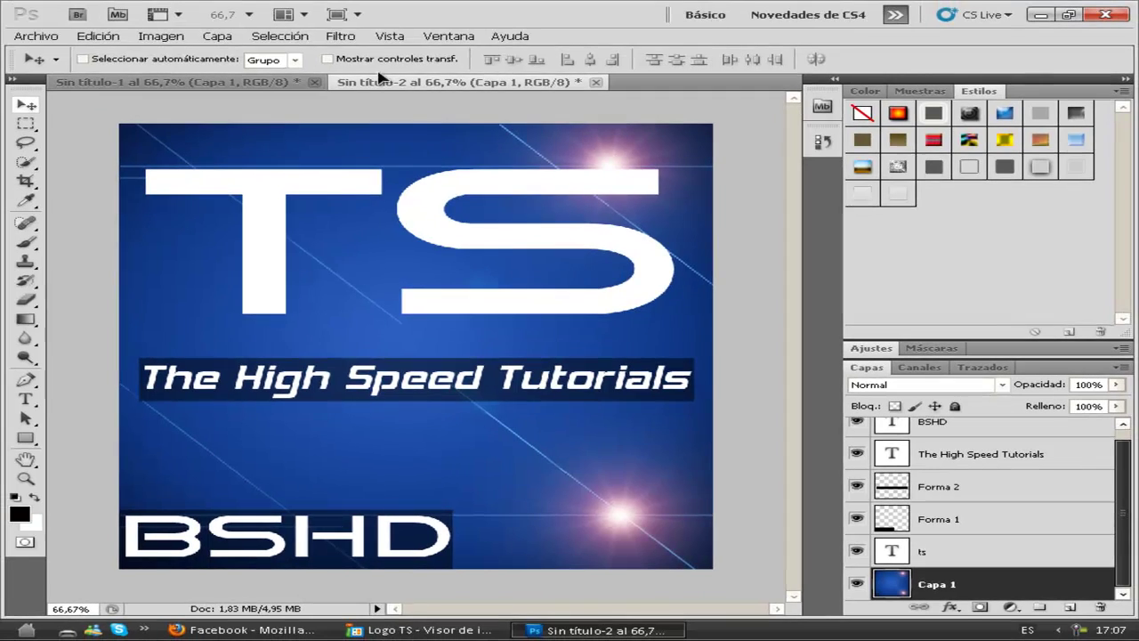
Add a third Lens Flare to Capa 1 at the left edge, beside the start of the tagline
left_click(341, 36)
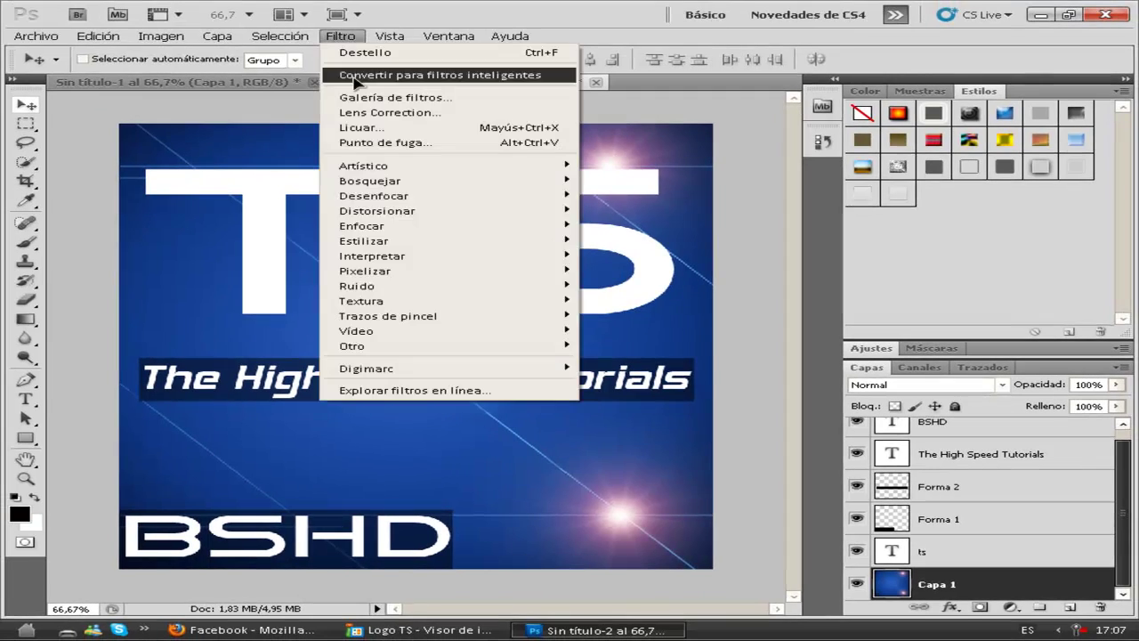
mouse_move(463, 255)
left_click(622, 257)
left_click(592, 366)
key("Return")
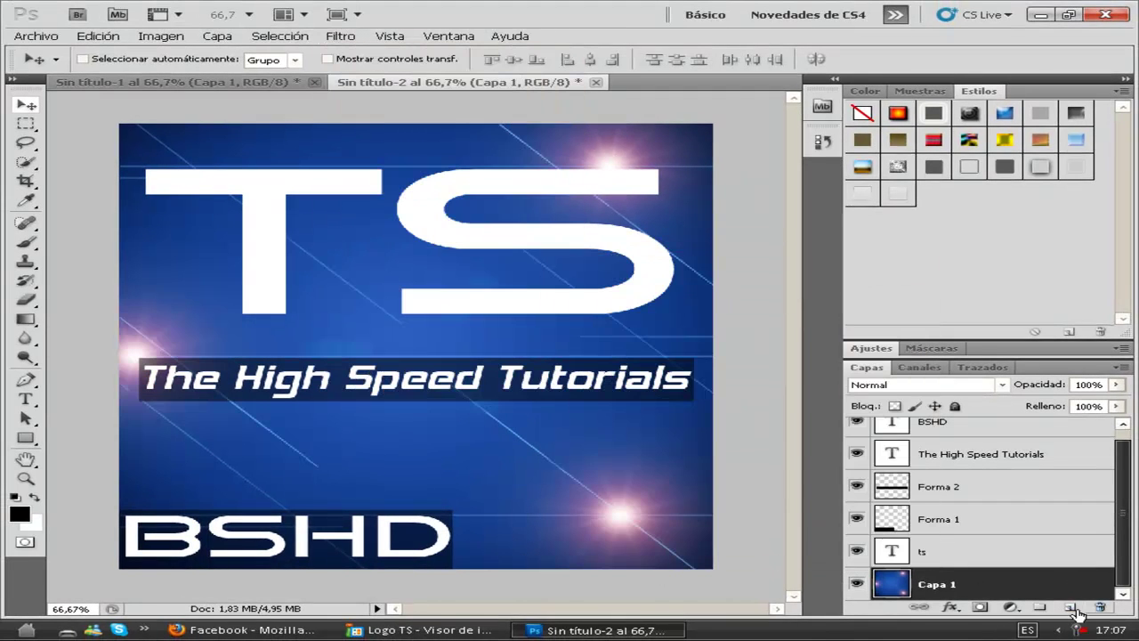
On a new layer above Capa 1, draw a closed Pen path arcing from the lower-left to the upper-right canvas corner, enclosing the upper-left area
left_click(1071, 607)
left_click(24, 380)
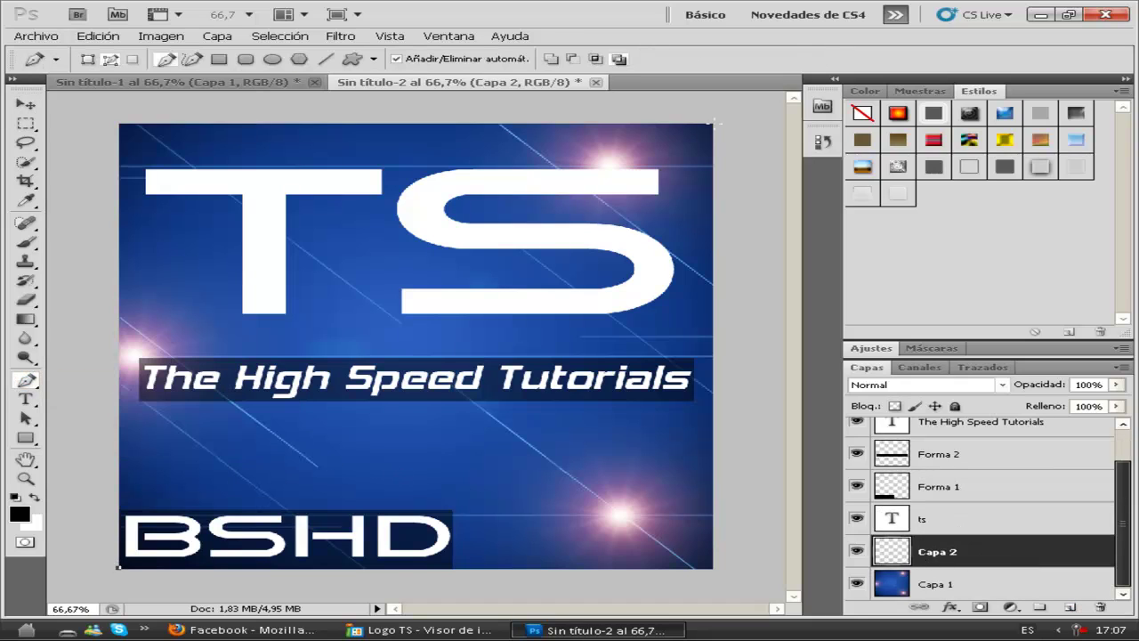
left_click_drag(711, 125, 1135, 130)
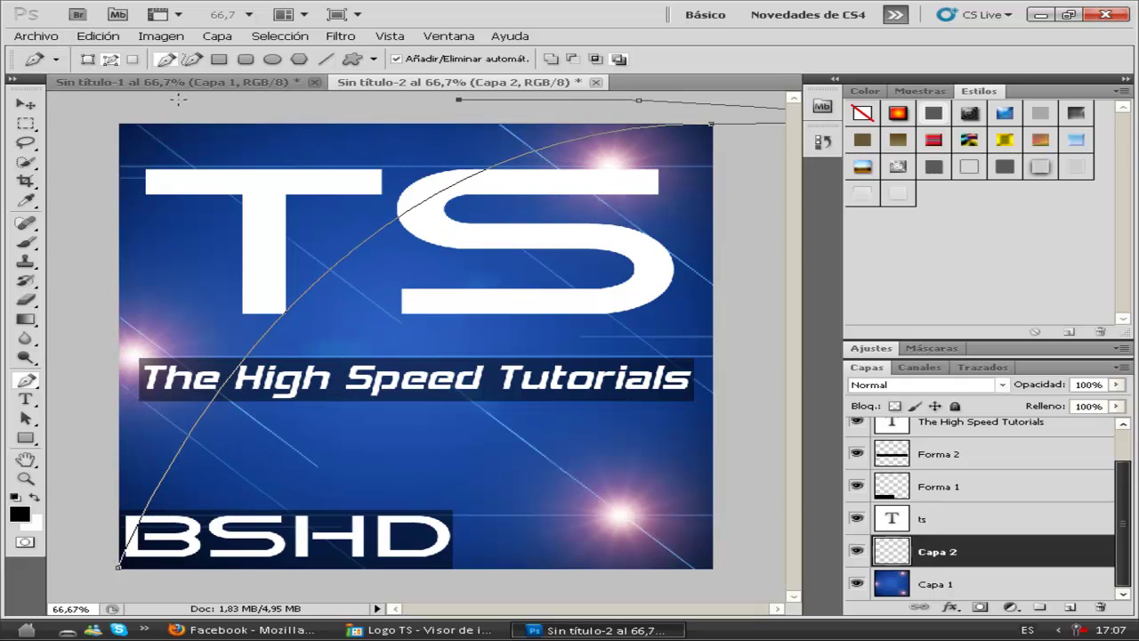
left_click(120, 574)
Convert the curved path into a new anti-aliased selection with a 0-pixel feather
right_click(319, 284)
left_click(377, 347)
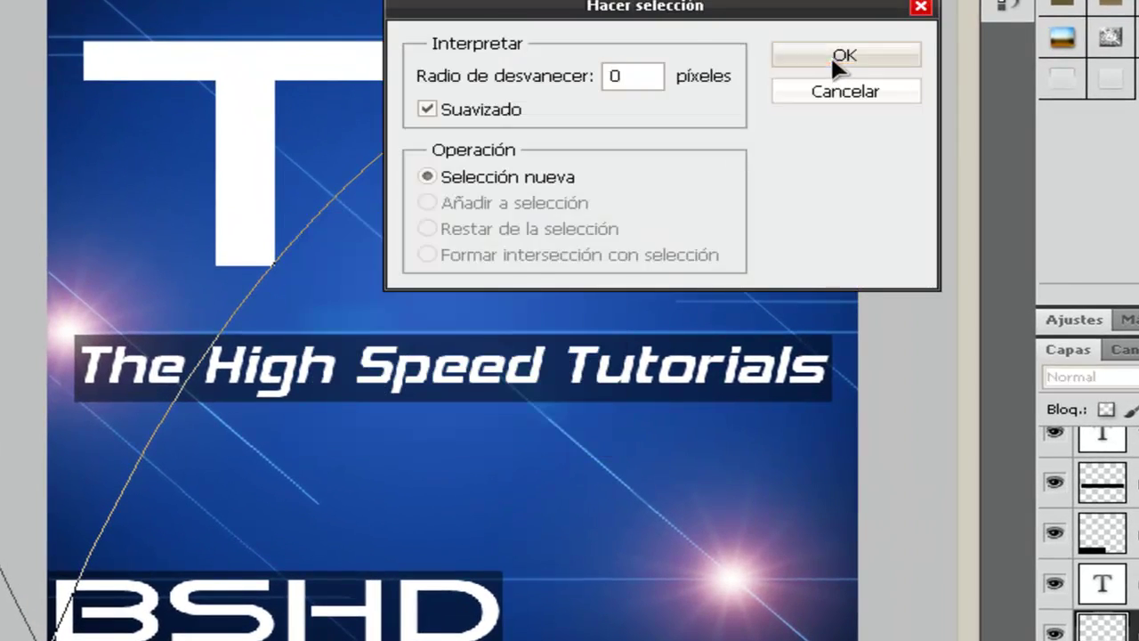
left_click(837, 59)
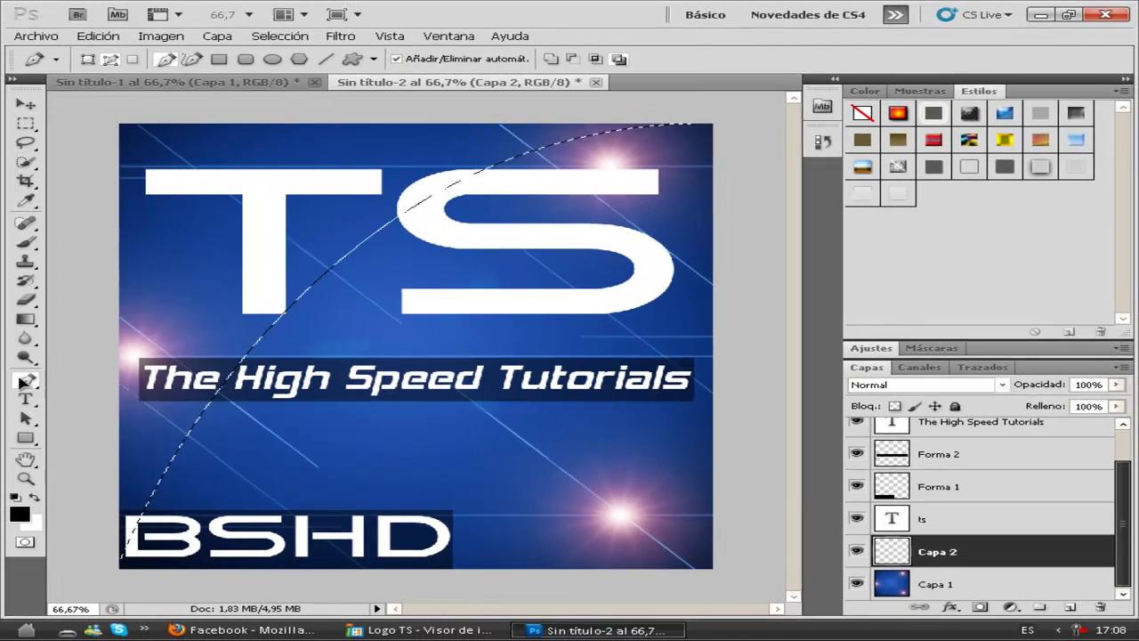
Fill the curved selection on Capa 2 with white using the Paint Bucket and set the layer's fill to 15%
right_click(26, 319)
left_click(97, 331)
key("x")
left_click(220, 259)
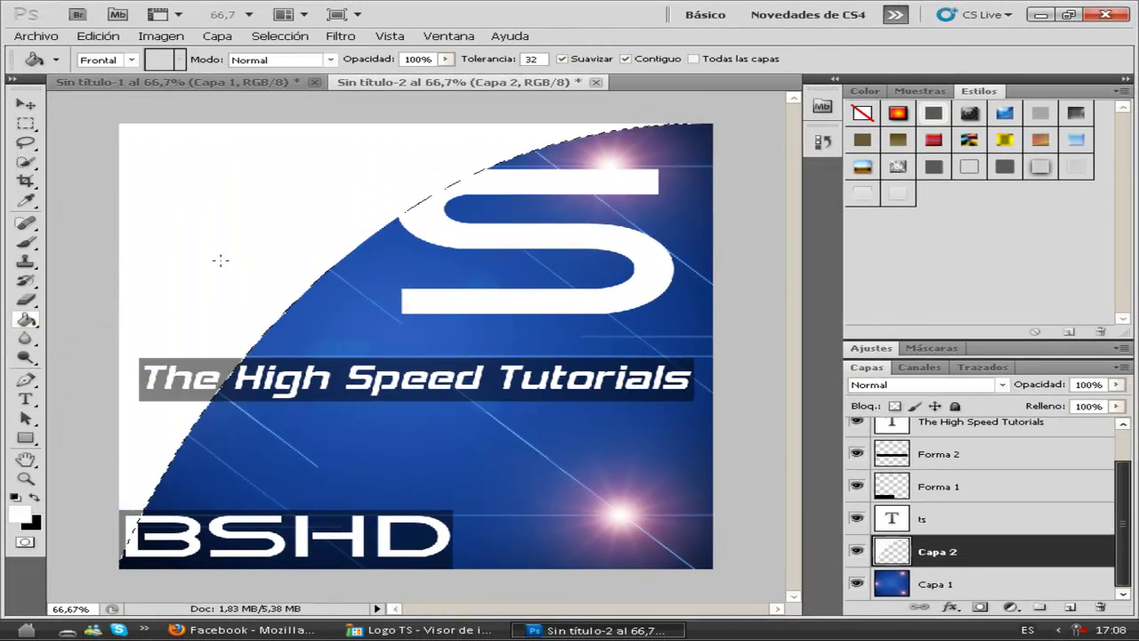
key("v")
left_click_drag(1114, 405, 1022, 423)
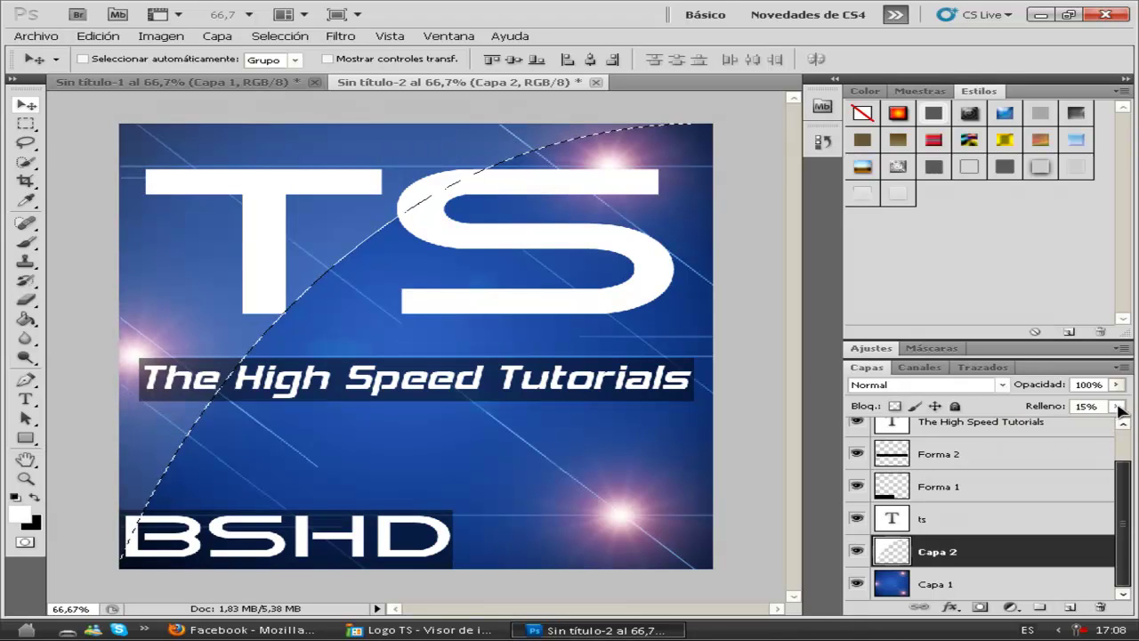
Delete the work path and deselect the curved area
left_click(983, 367)
left_click(919, 400)
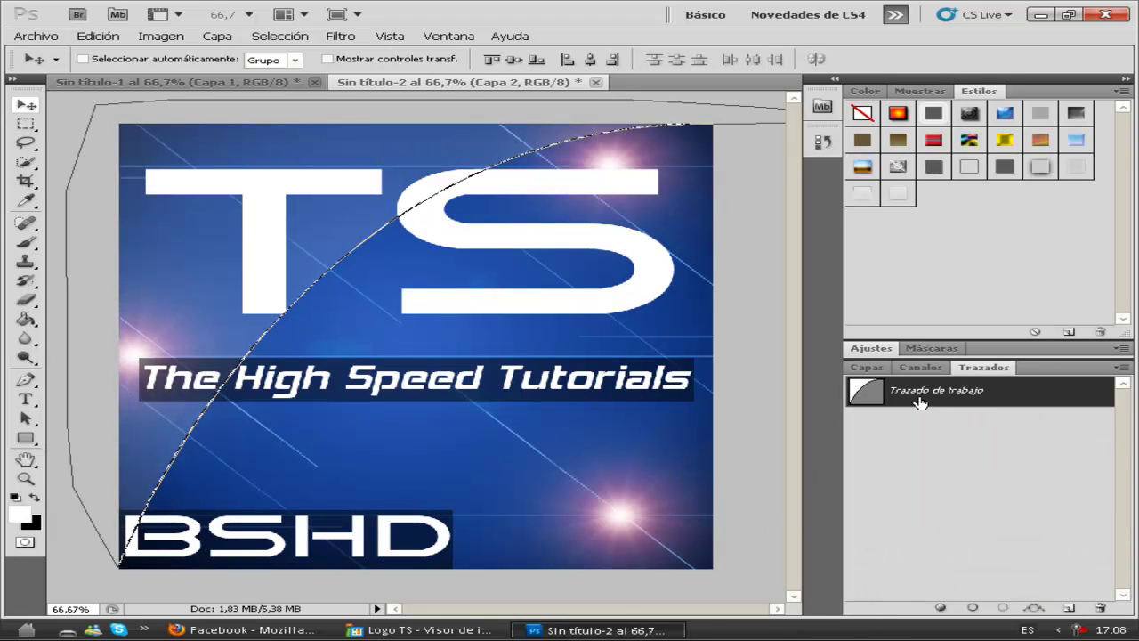
key("Delete")
left_click(861, 368)
key("ctrl+d")
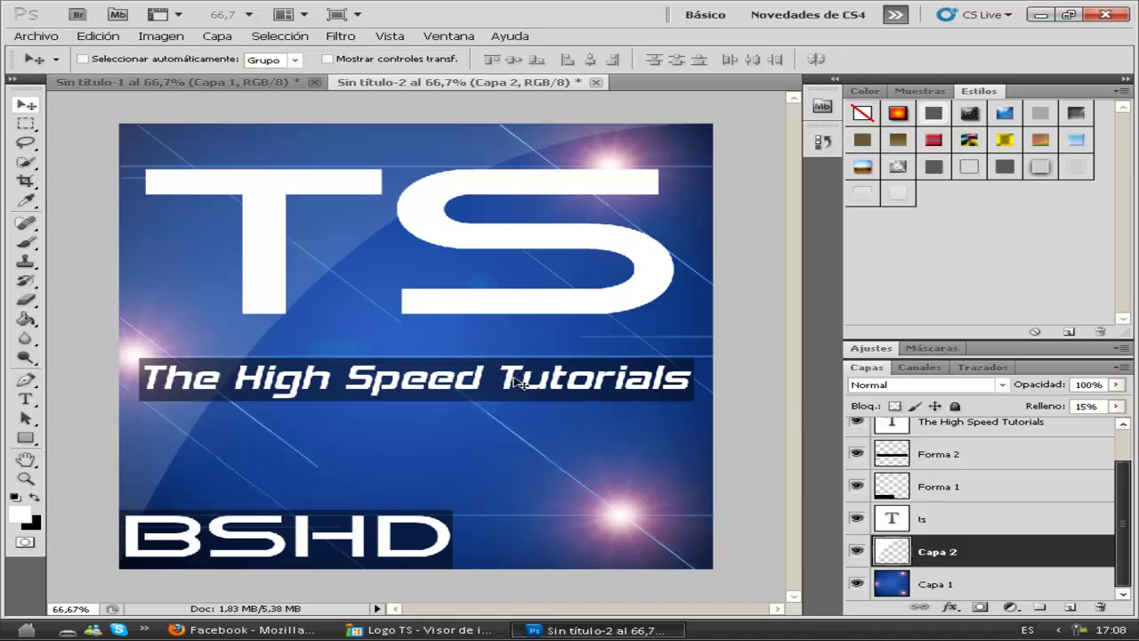
Colorize Capa 1 with Hue/Saturation, using hue 205 and saturation 72, and reduce the lightness to below -22
left_click(943, 585)
left_click(161, 35)
mouse_move(191, 71)
left_click(493, 163)
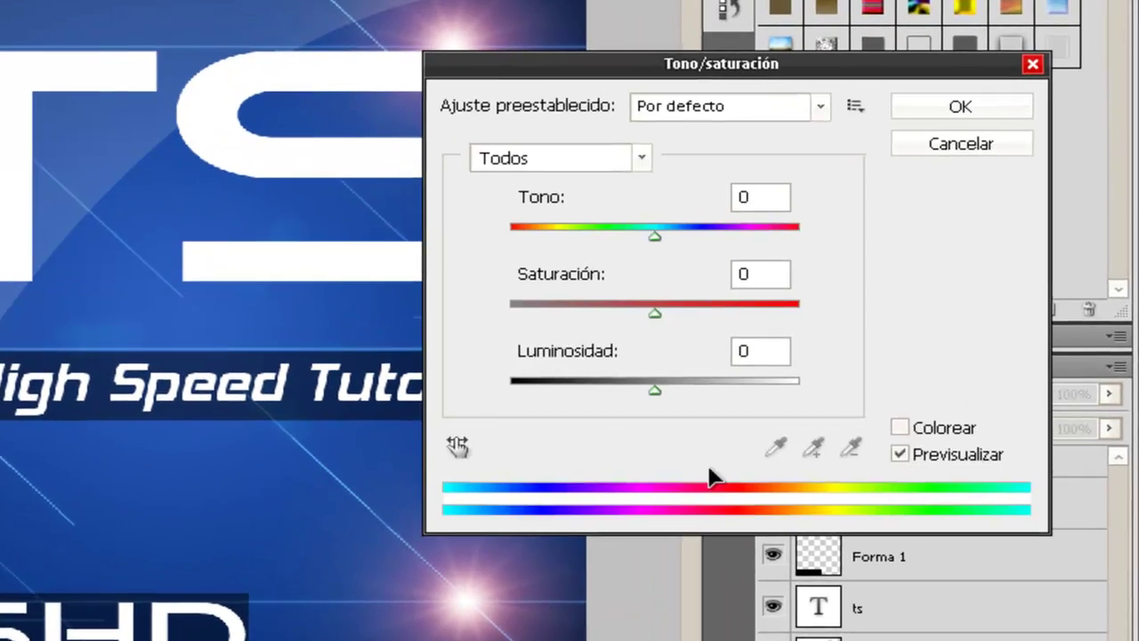
left_click(900, 427)
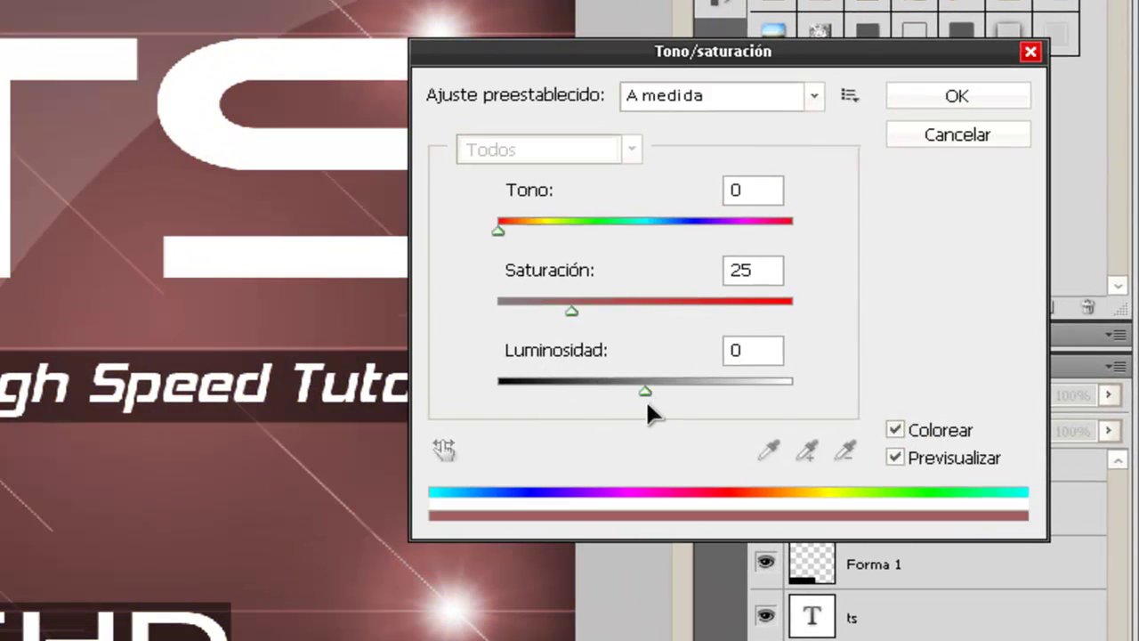
left_click_drag(645, 398, 612, 391)
left_click_drag(573, 309, 681, 311)
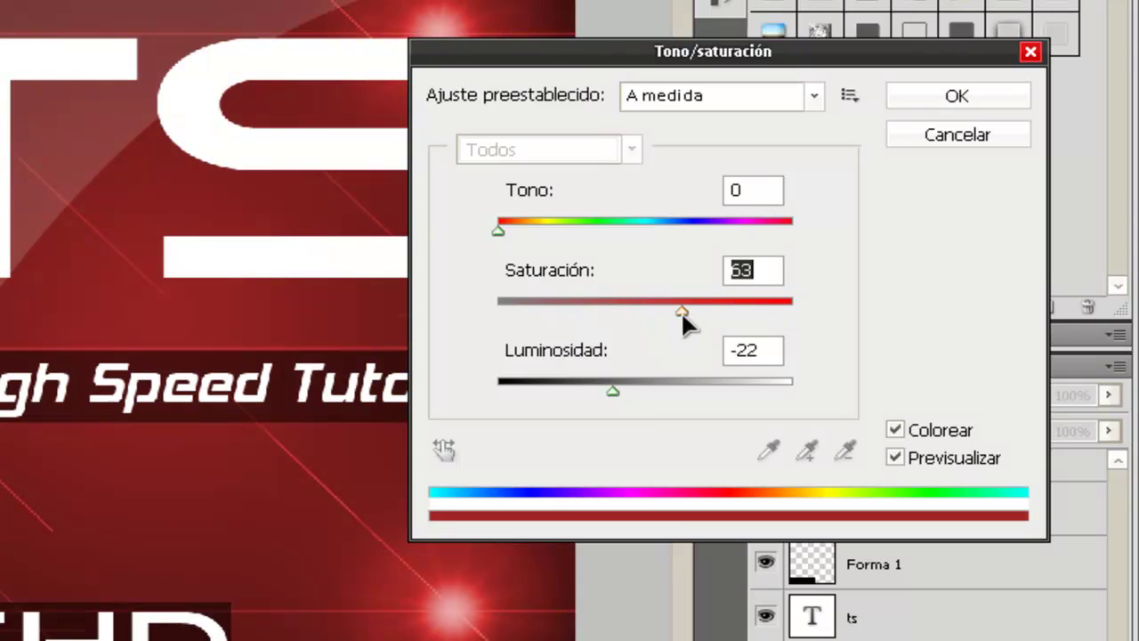
left_click_drag(498, 225, 666, 236)
left_click_drag(685, 311, 708, 310)
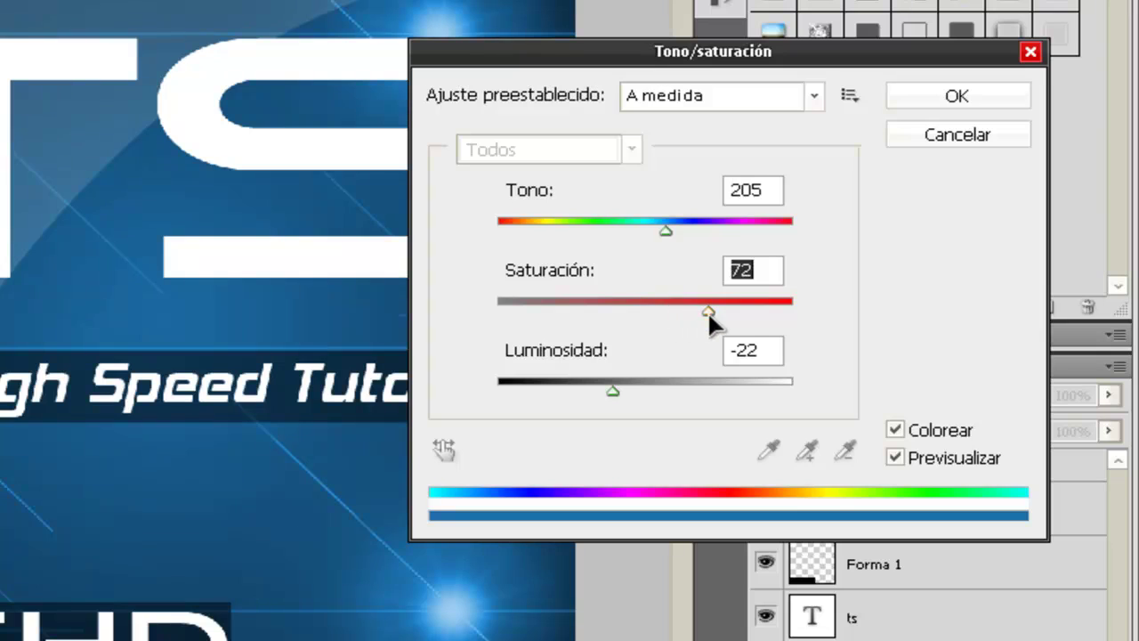
left_click_drag(612, 390, 593, 388)
left_click(912, 92)
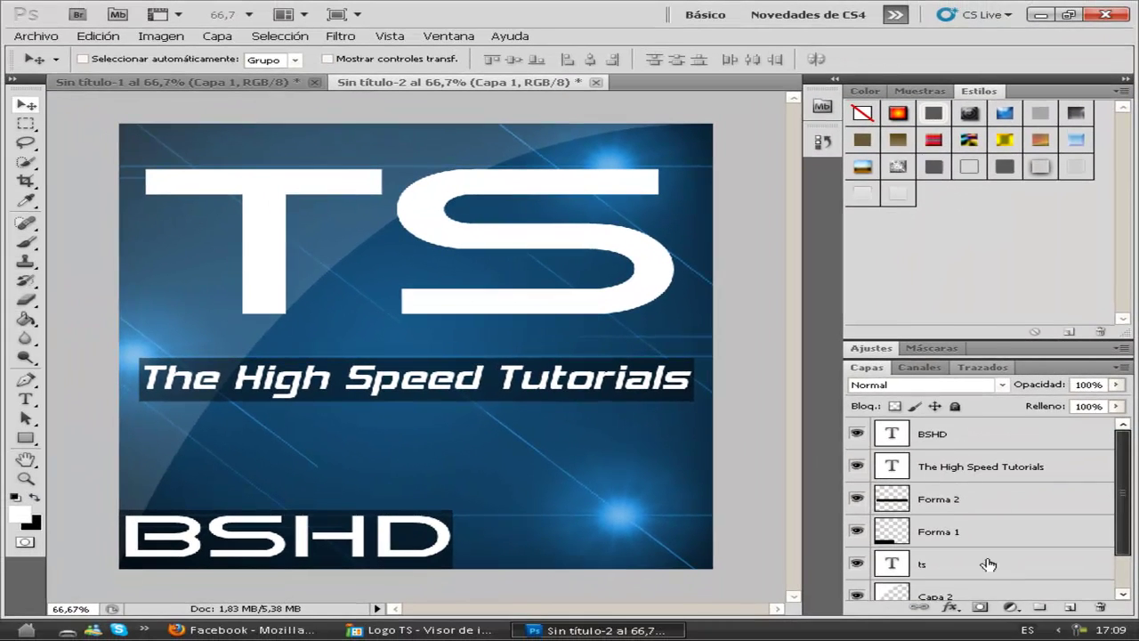
Give the ts text layer a drop shadow with a size of 29 px and a black stroke
right_click(987, 564)
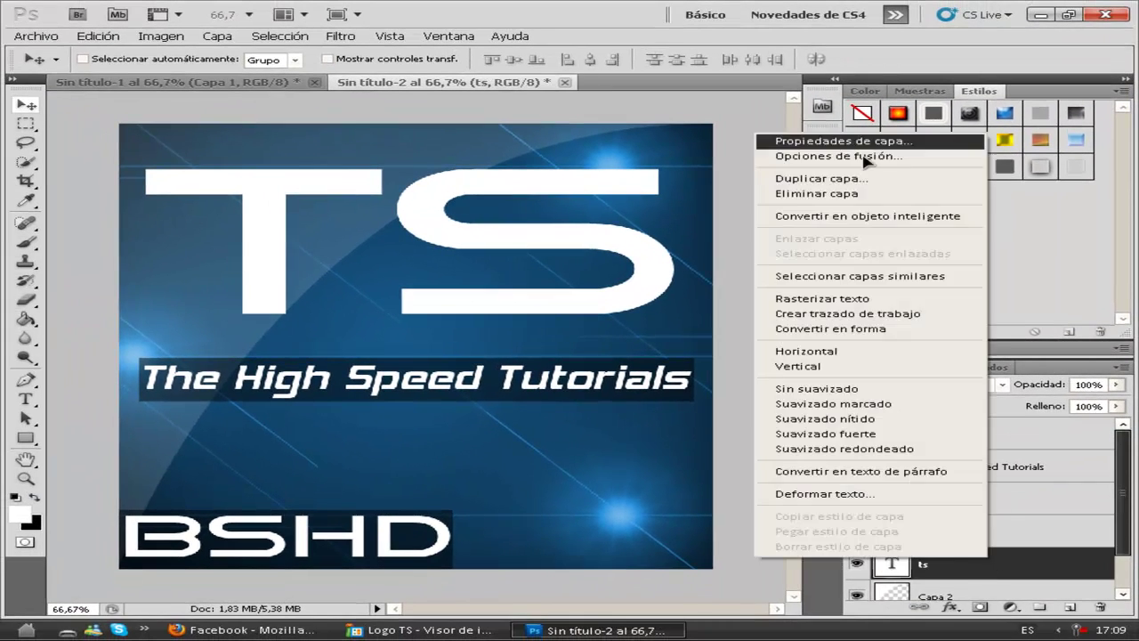
left_click(810, 158)
left_click(532, 374)
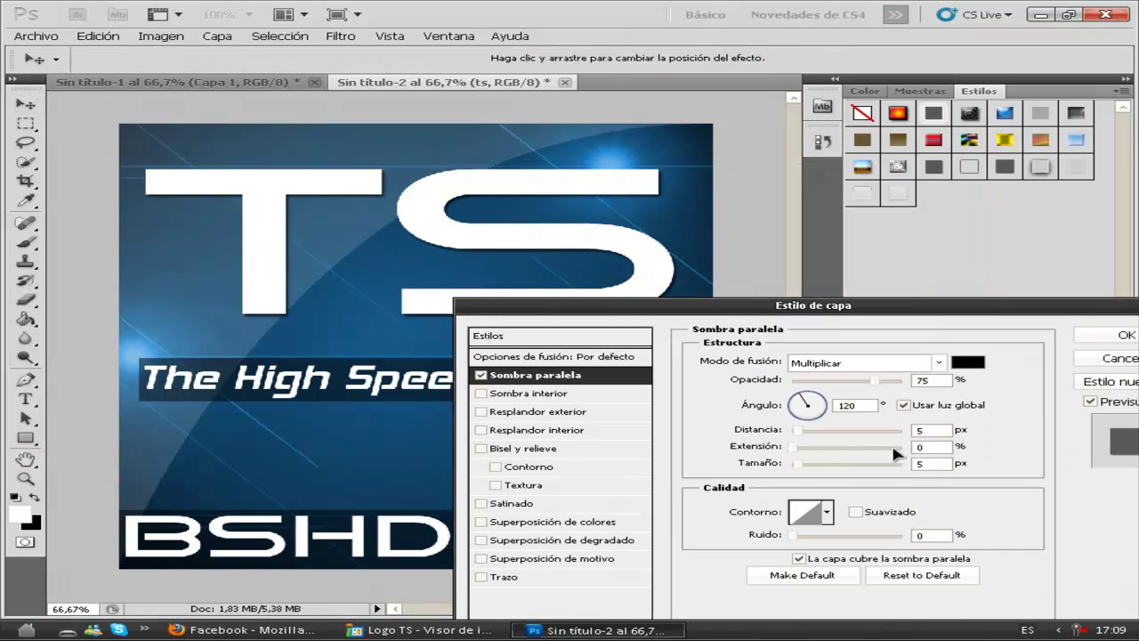
left_click_drag(797, 464, 810, 463)
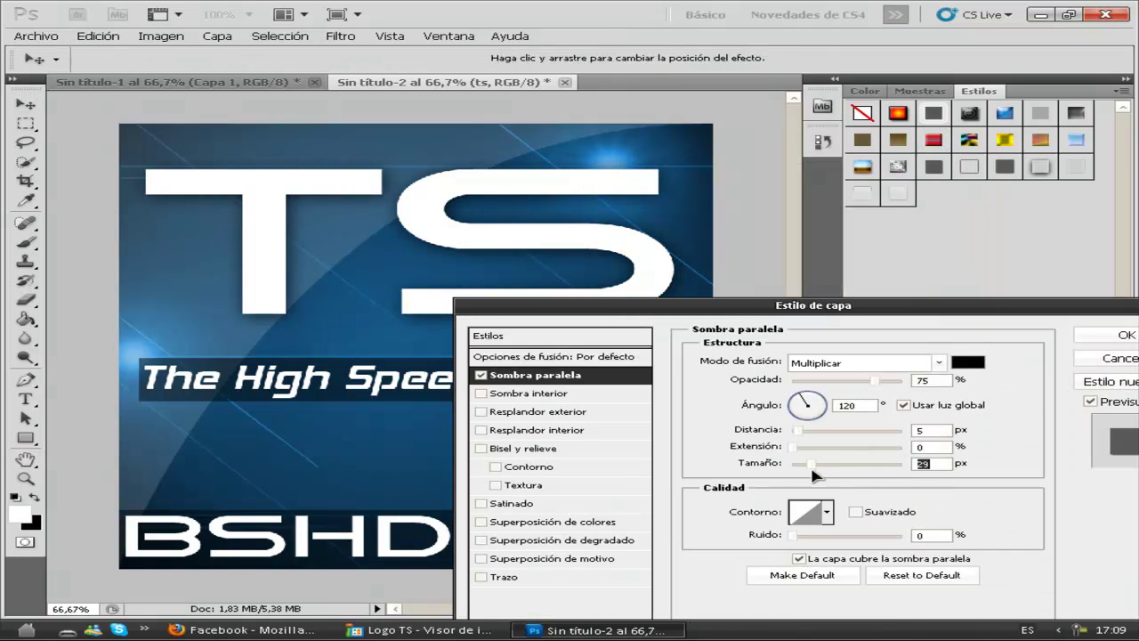
left_click(480, 577)
Try the pattern overlay and gradient overlay effects on the ts layer
left_click(480, 558)
left_click(480, 558)
left_click(481, 540)
left_click(480, 540)
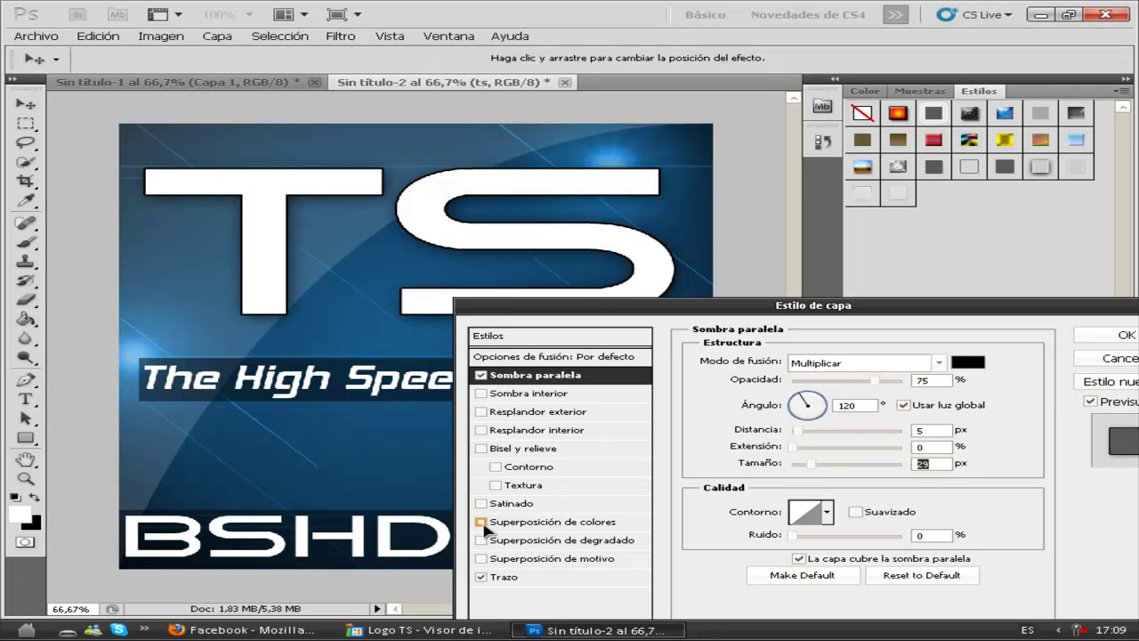
Try a Satin effect on the ts layer with a distance of 40 px and a size of 250 px
left_click(507, 504)
left_click(507, 504)
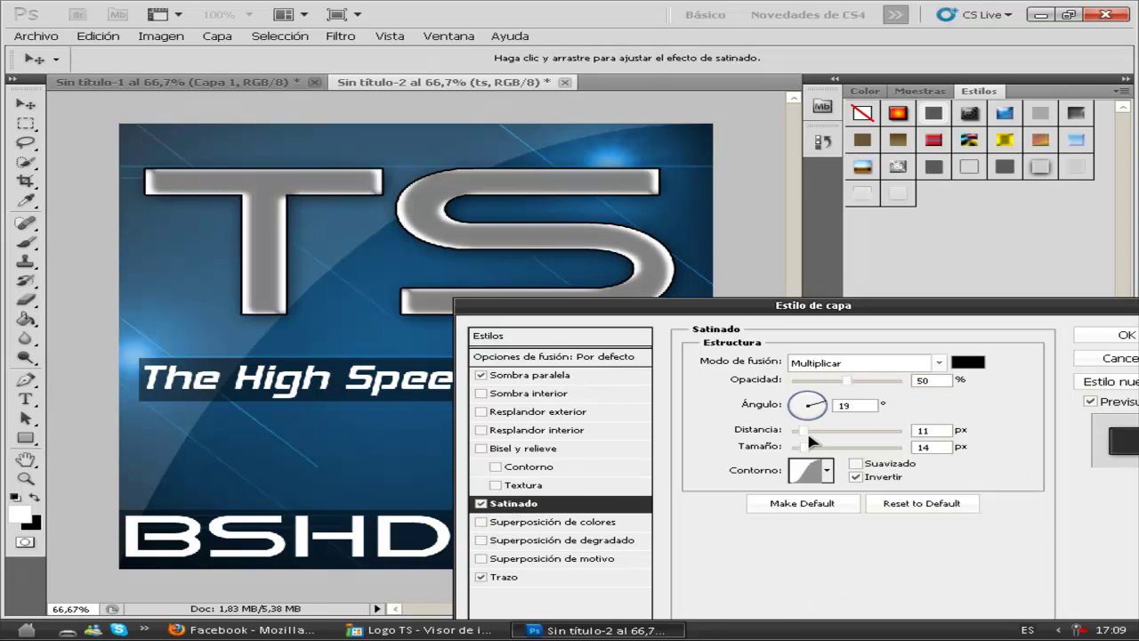
left_click_drag(811, 431, 913, 451)
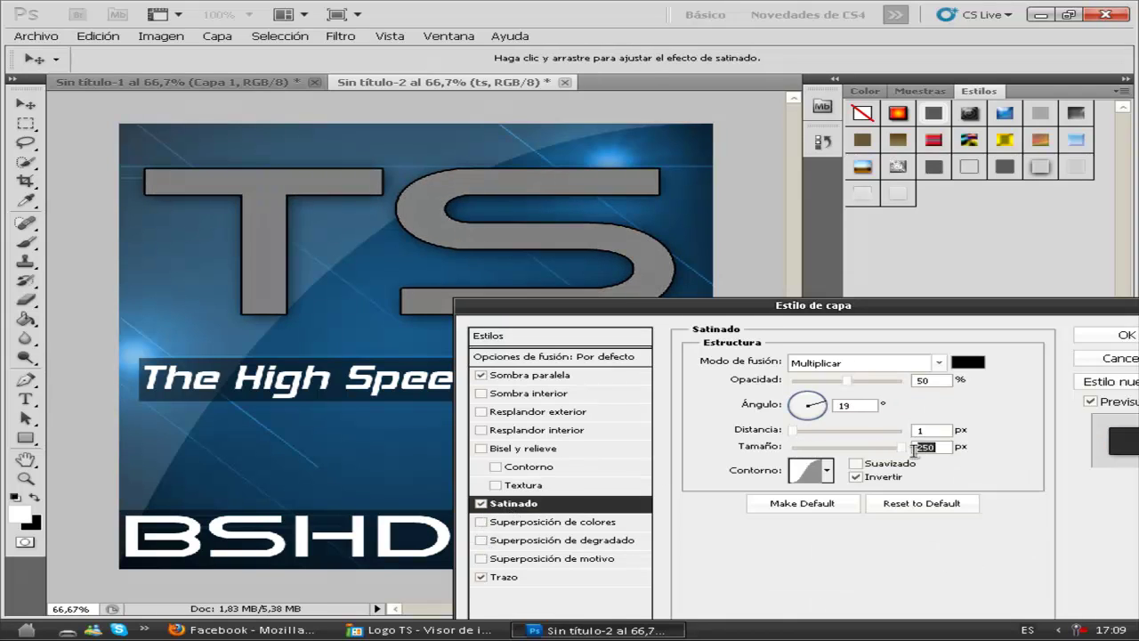
left_click_drag(813, 432, 836, 432)
left_click(481, 503)
Add Bevel and Emboss with Contour to the ts layer, try several contour presets, and apply the style with the linear contour
left_click(480, 449)
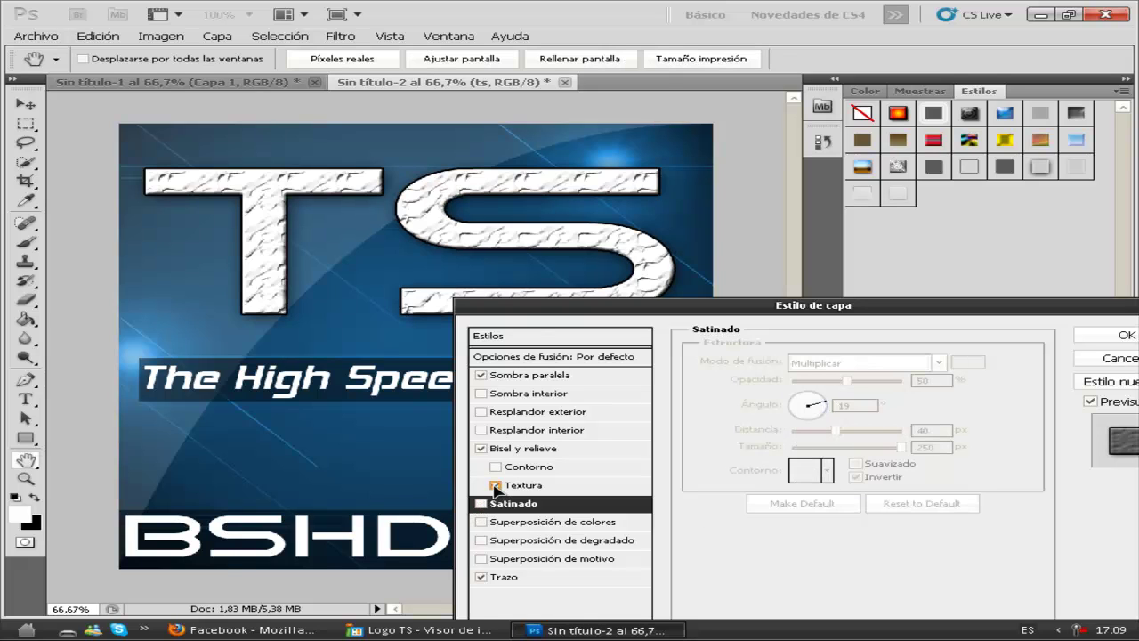
left_click(495, 467)
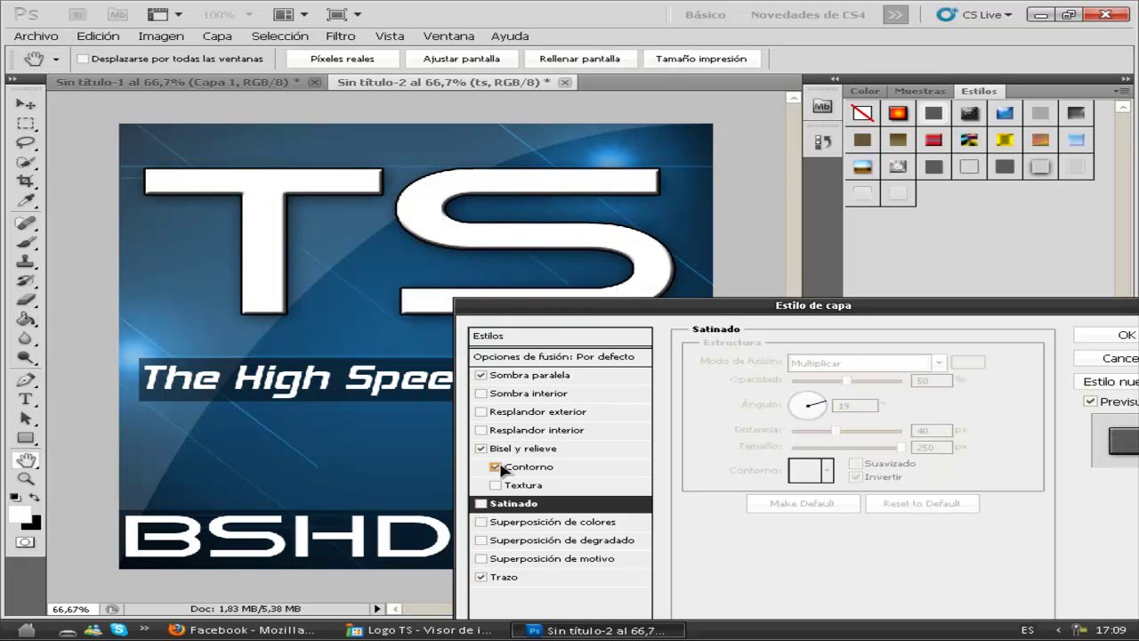
left_click(572, 470)
left_click(791, 366)
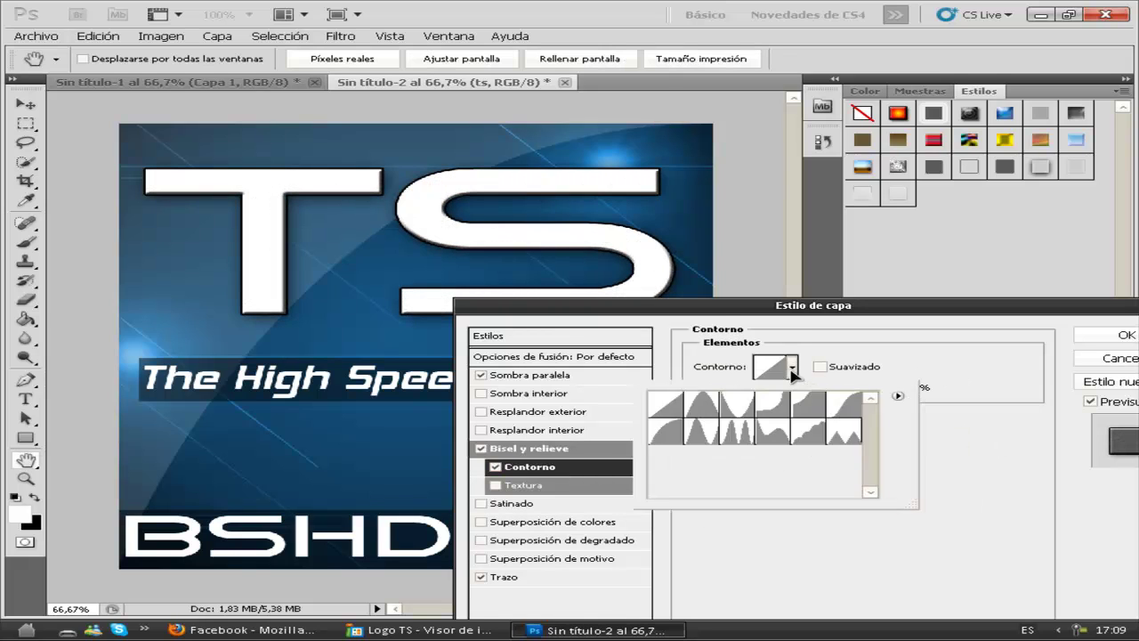
left_click(704, 411)
left_click(676, 414)
left_click(841, 433)
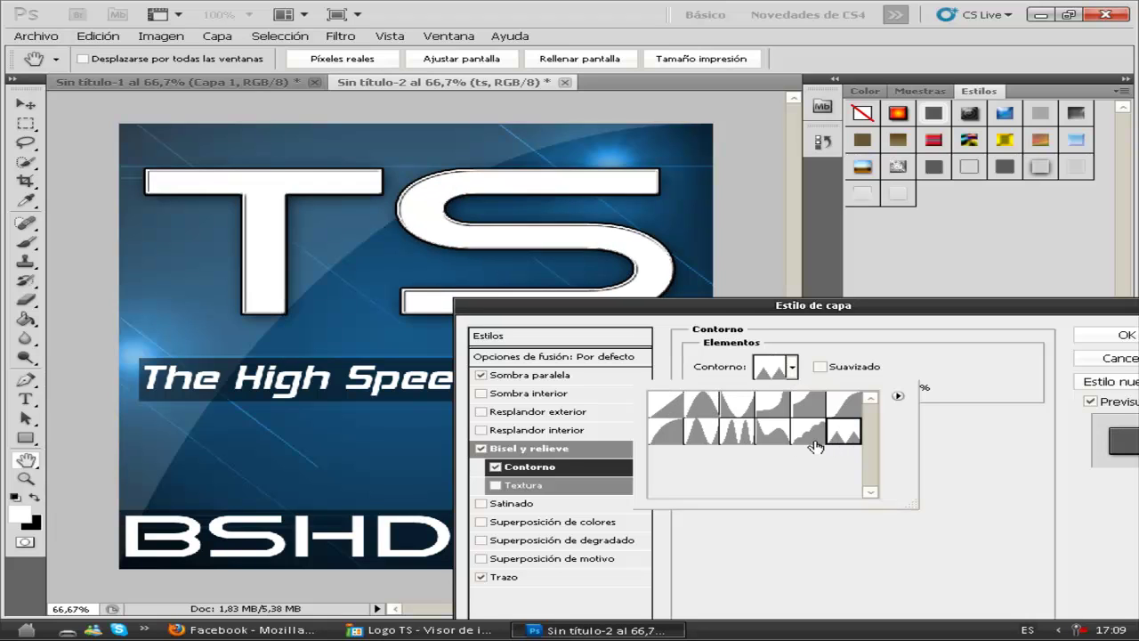
left_click(811, 435)
left_click(772, 434)
left_click(665, 408)
left_click(1034, 350)
left_click(1105, 336)
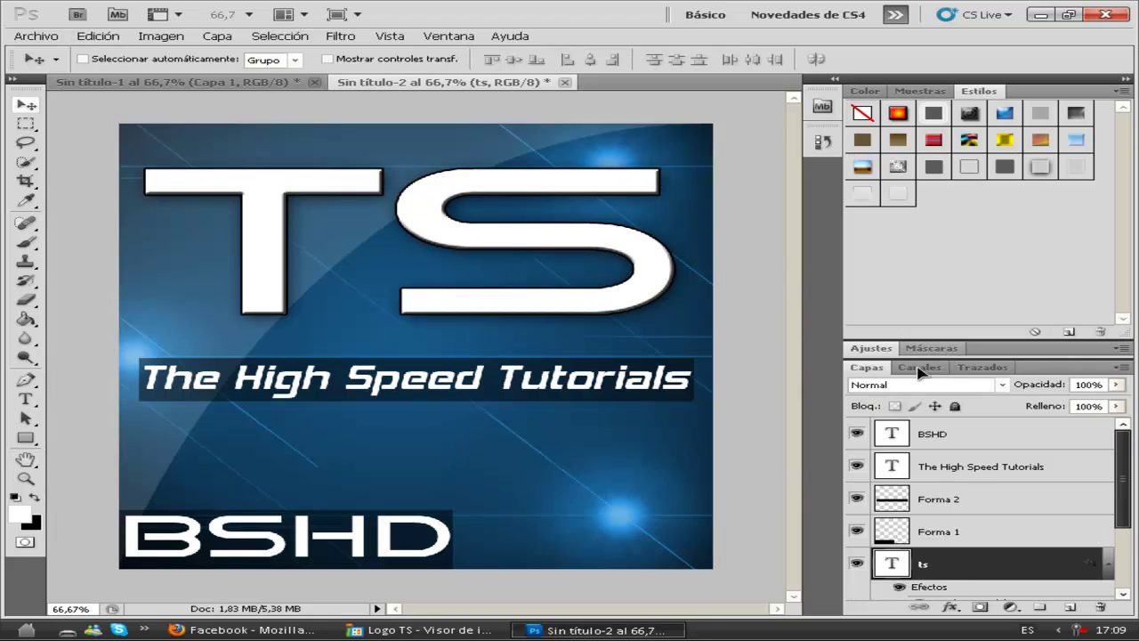
Give the The High Speed Tutorials text layer a drop shadow with distance 11 px, spread 16% and size 21 px
right_click(983, 469)
left_click(836, 33)
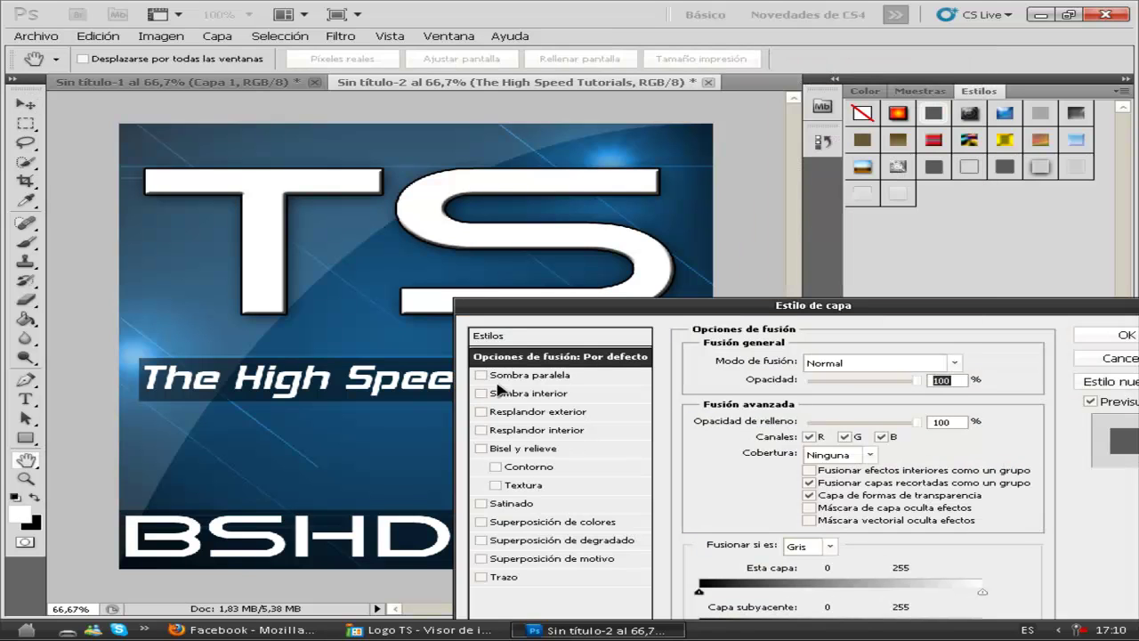
left_click(512, 376)
left_click_drag(830, 436, 807, 463)
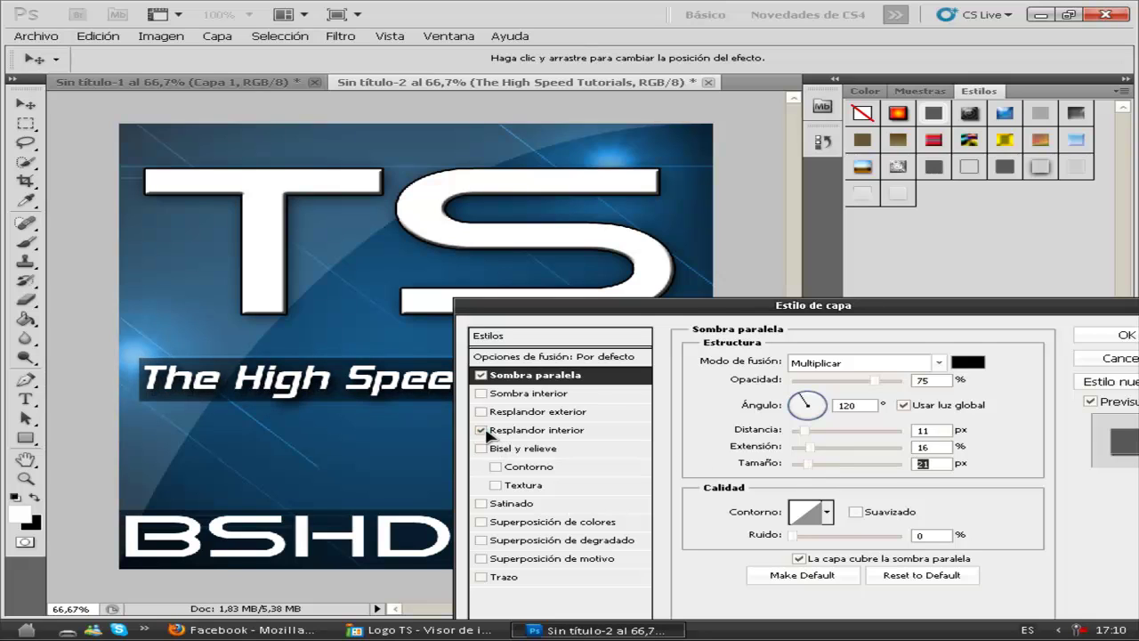
Try Inner Glow, Bevel and Emboss, and Stroke on the tagline text, and apply the style with only the drop shadow enabled
left_click(480, 430)
left_click(480, 447)
left_click(503, 576)
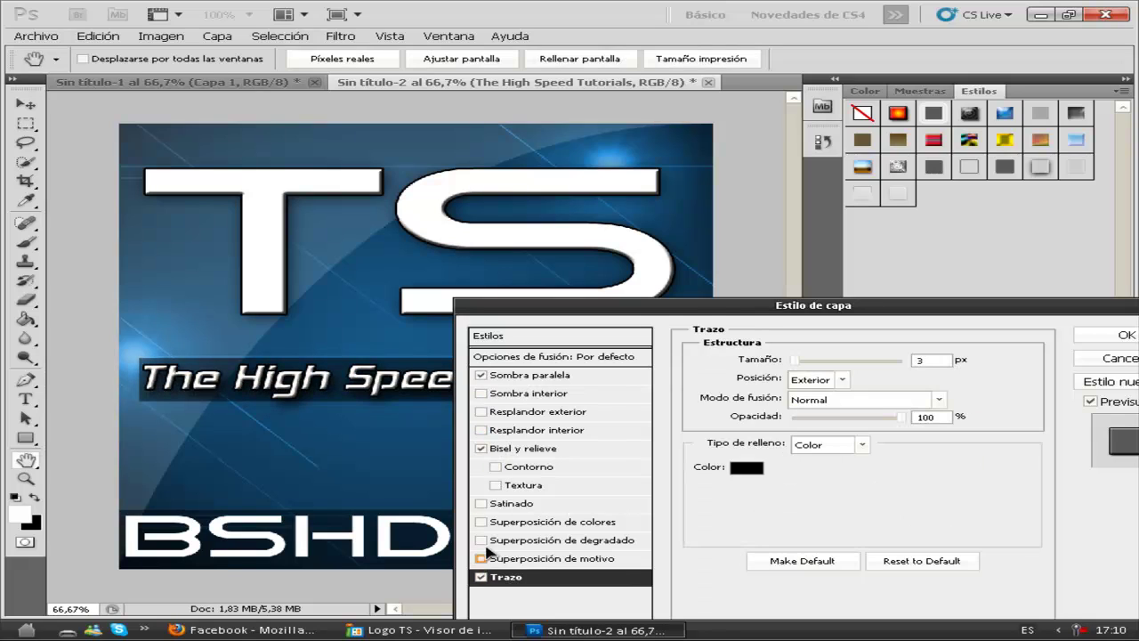
left_click(481, 448)
left_click(480, 576)
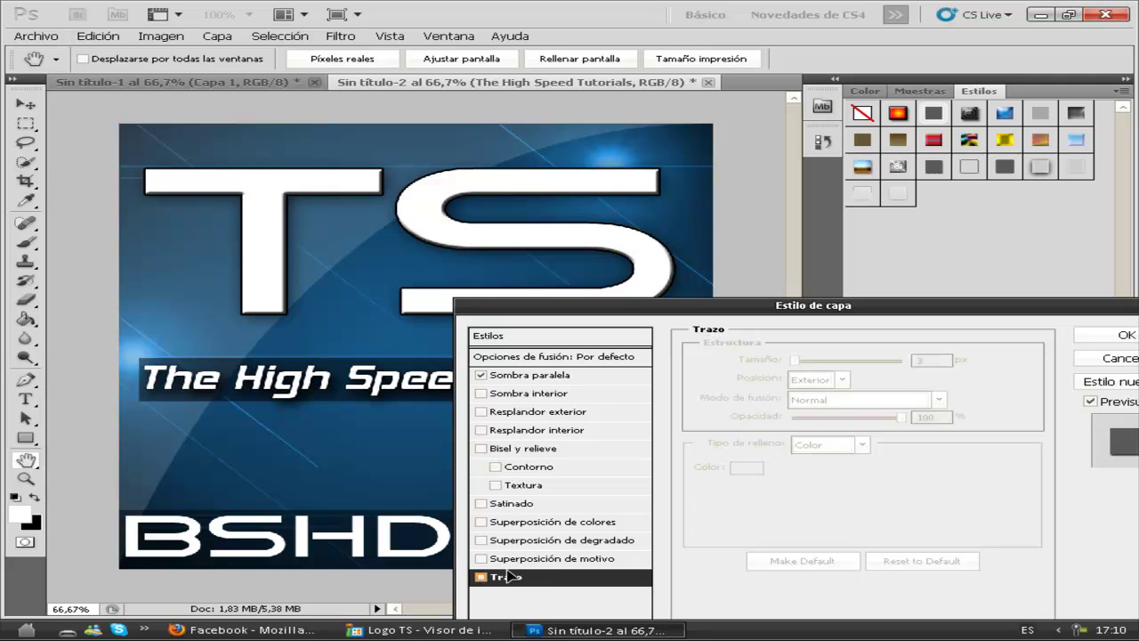
left_click(1107, 335)
Lower the fill of the curved overlay layer Capa 2 to 11%
left_click(967, 442)
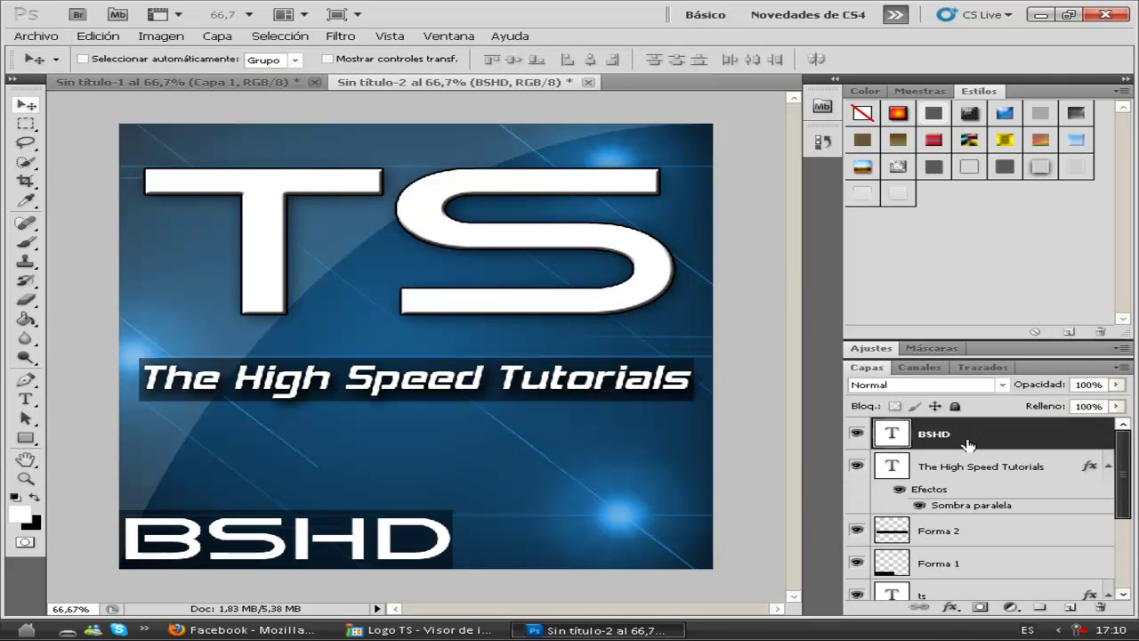
scroll(963, 542, "down", 1)
scroll(963, 542, "down", 3)
left_click(961, 561)
left_click(1114, 405)
left_click_drag(1116, 423, 1017, 417)
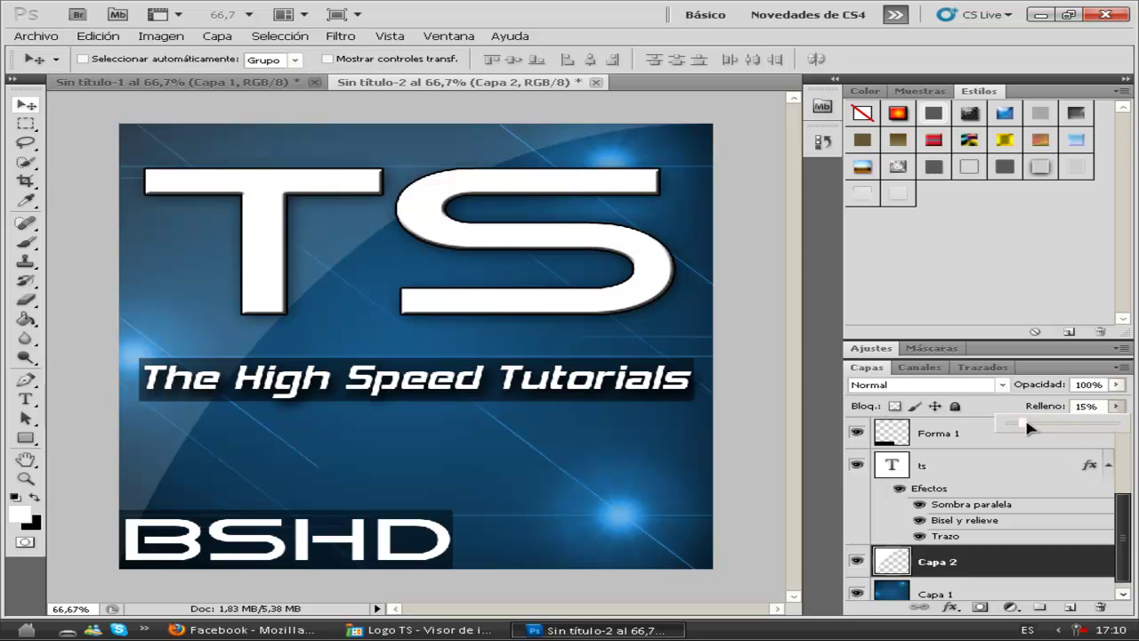
Compare the new logo with the original logo in the Sin título-1 document
left_click(259, 86)
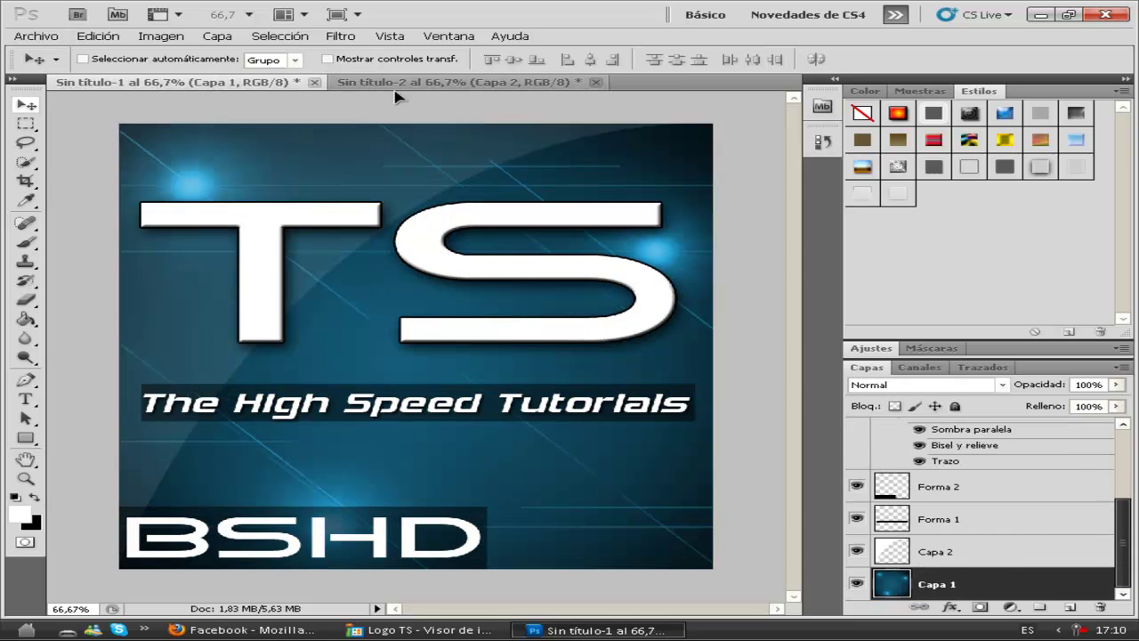
left_click(389, 87)
left_click(211, 86)
left_click(411, 87)
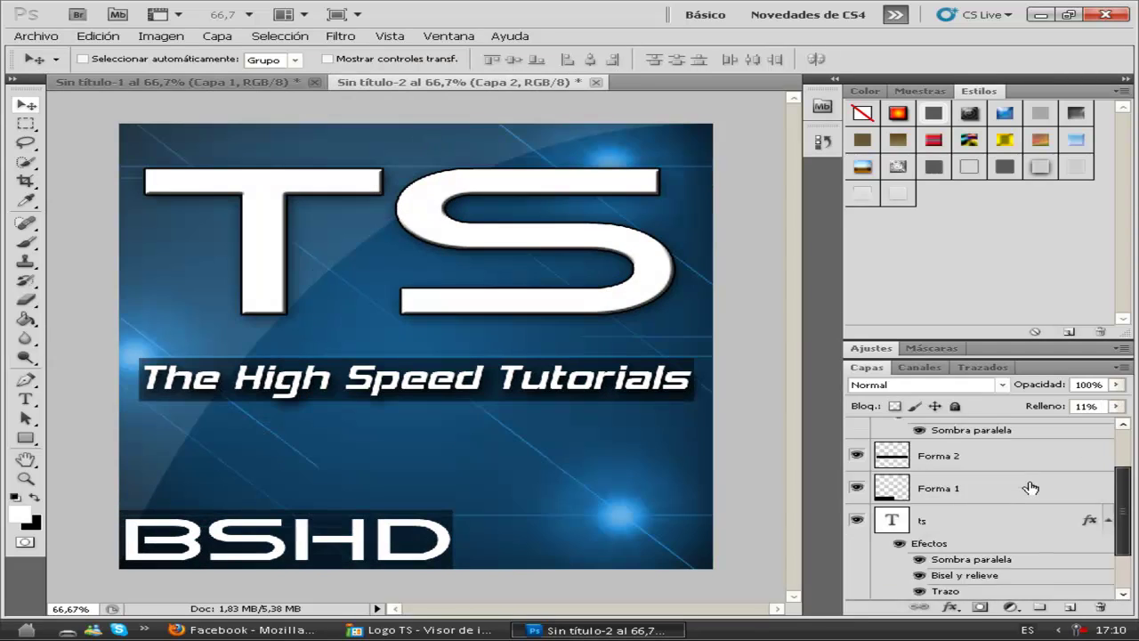
Enlarge the BSHD text with Free Transform so it extends further right and slightly higher
scroll(1030, 483, "up", 3)
left_click(987, 429)
key("ctrl+t")
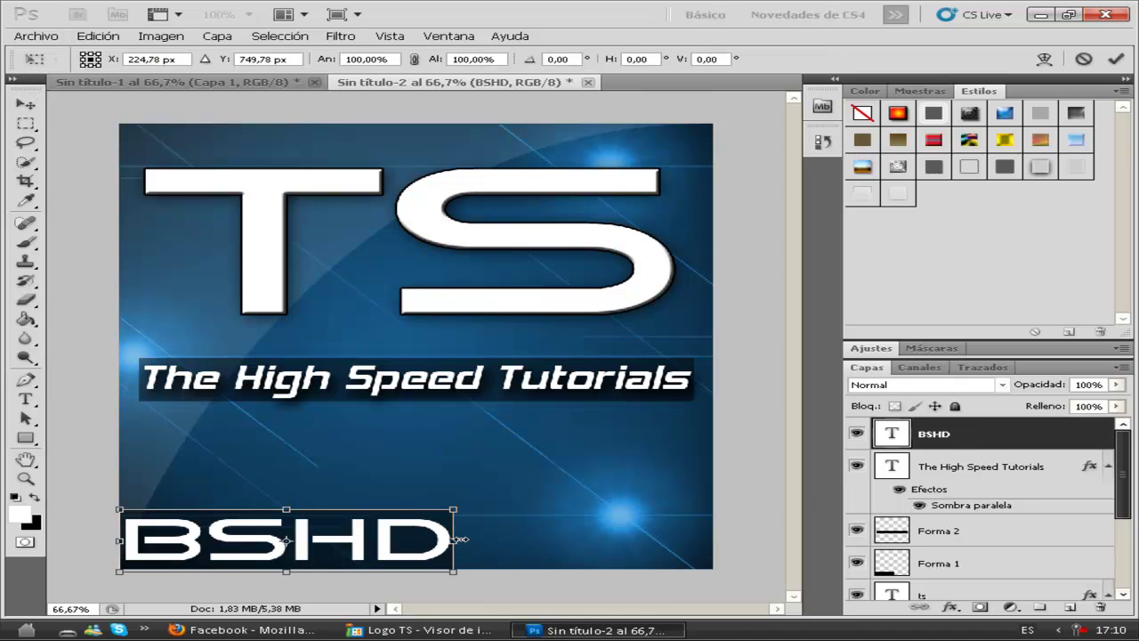
left_click_drag(459, 507, 539, 492)
key("Return")
Enlarge the Forma 1 bar with Free Transform so it covers the full area behind the BSHD text
left_click(940, 563)
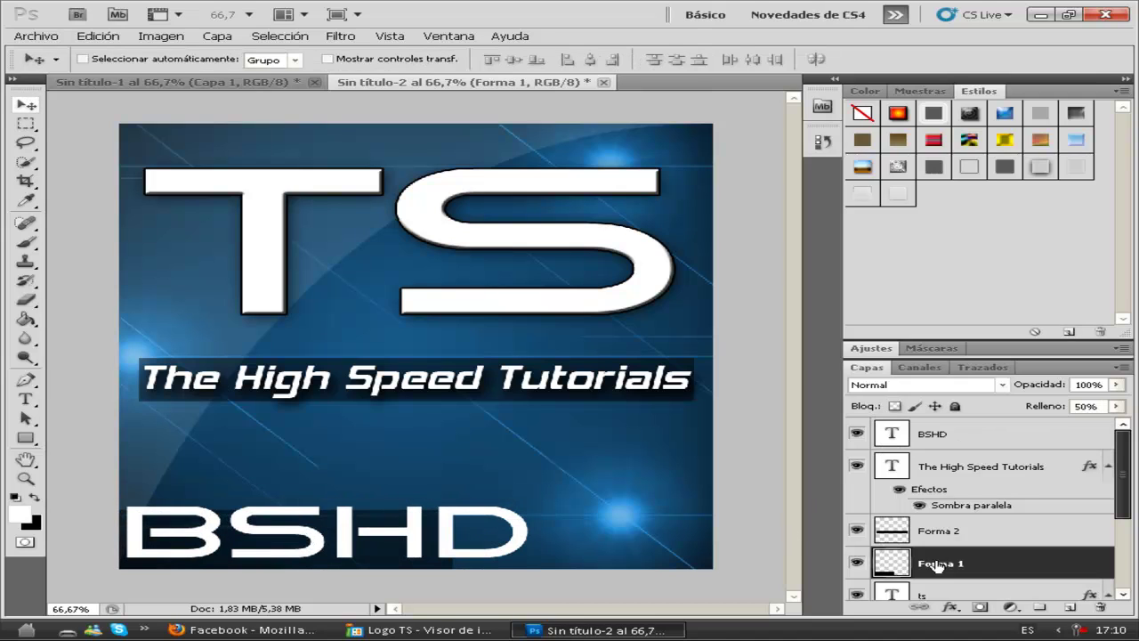
key("ctrl+t")
left_click_drag(457, 503, 537, 488)
key("Return")
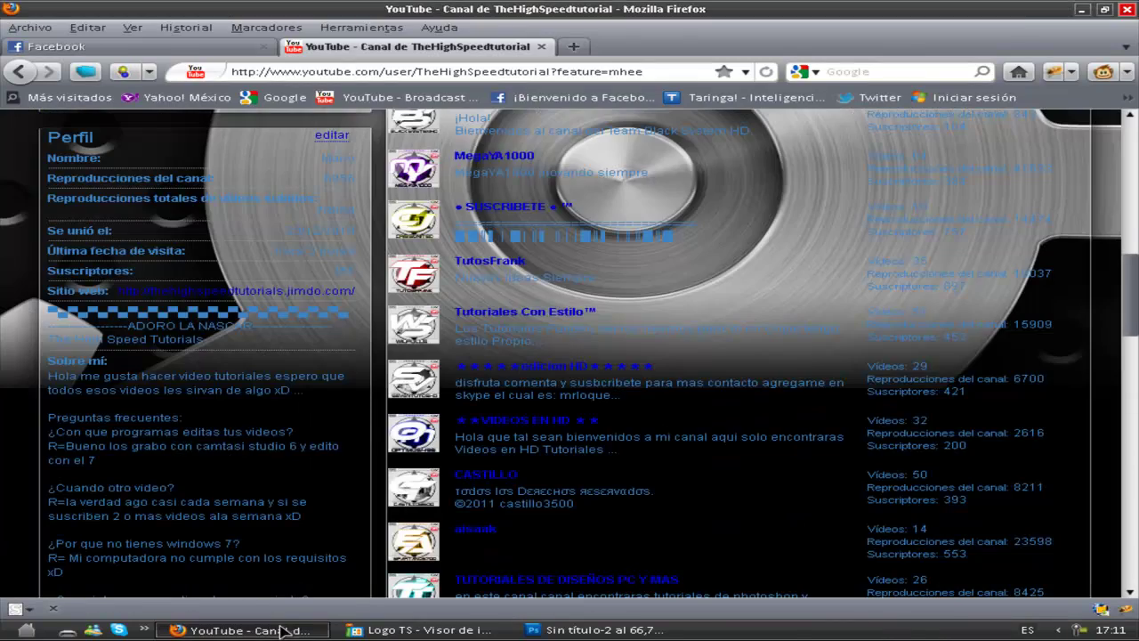
Switch from the browser back to the Sin título-2 logo document in Photoshop
left_click(595, 629)
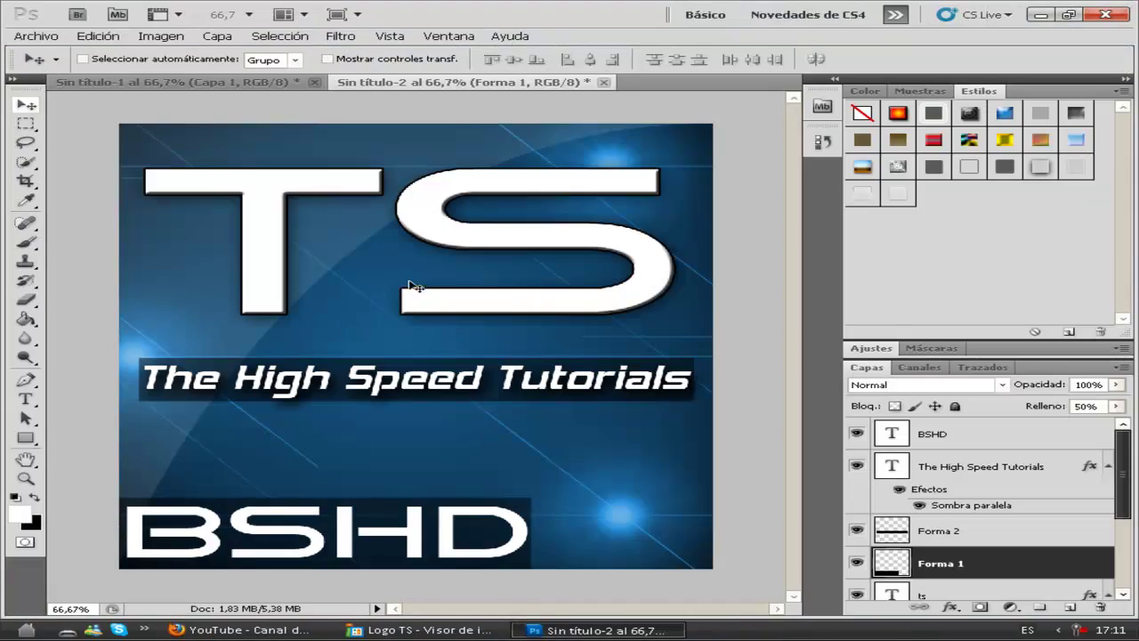